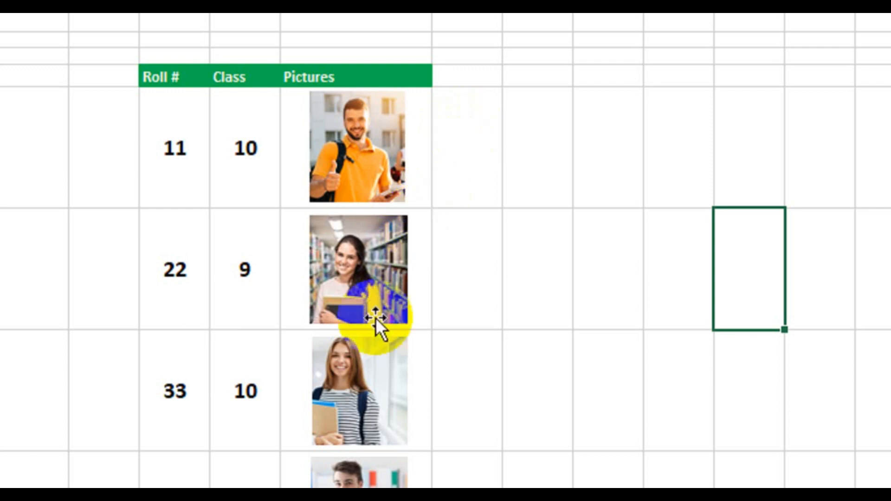
scroll(338, 413, down, 3)
scroll(315, 368, down, 3)
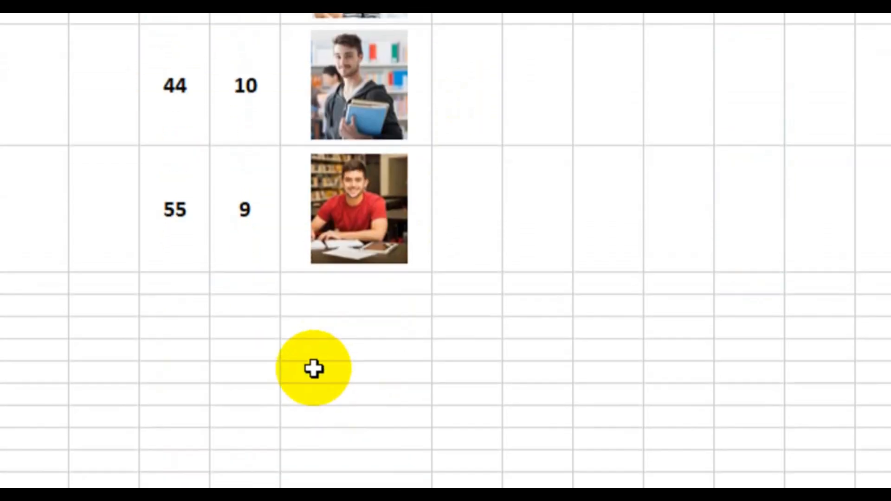
scroll(223, 235, up, 5)
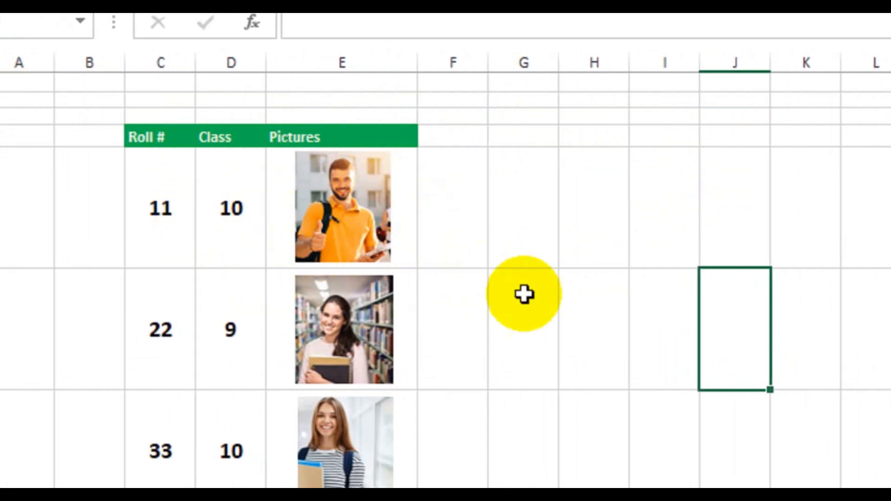
drag(604, 229, 744, 291)
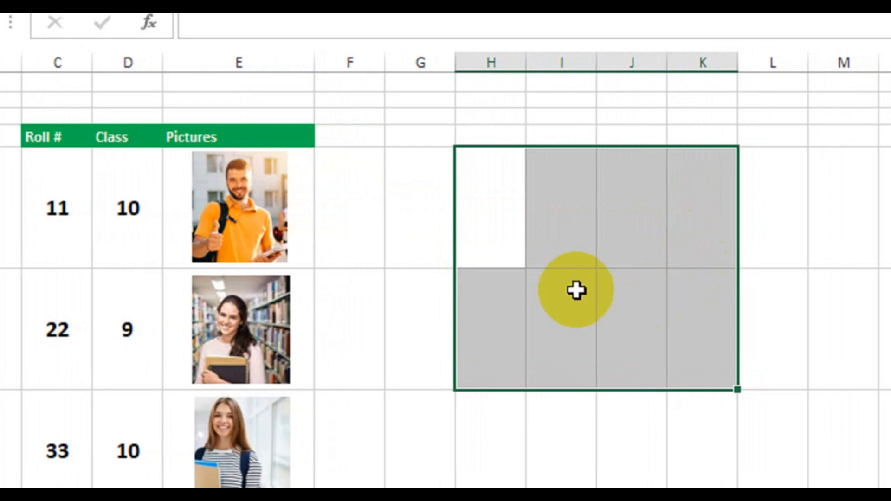
click(519, 297)
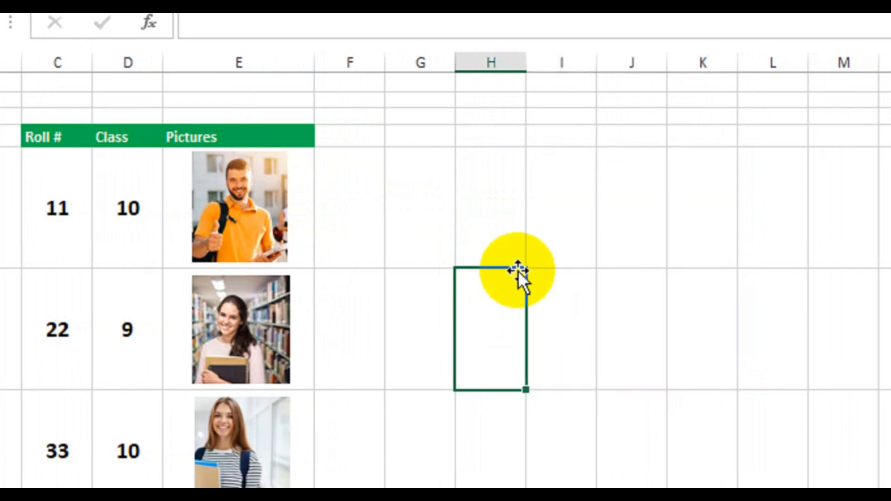
- Widen column H and fill its two cells in the rows of roll numbers 11 and 22 with light gray
drag(524, 111, 600, 141)
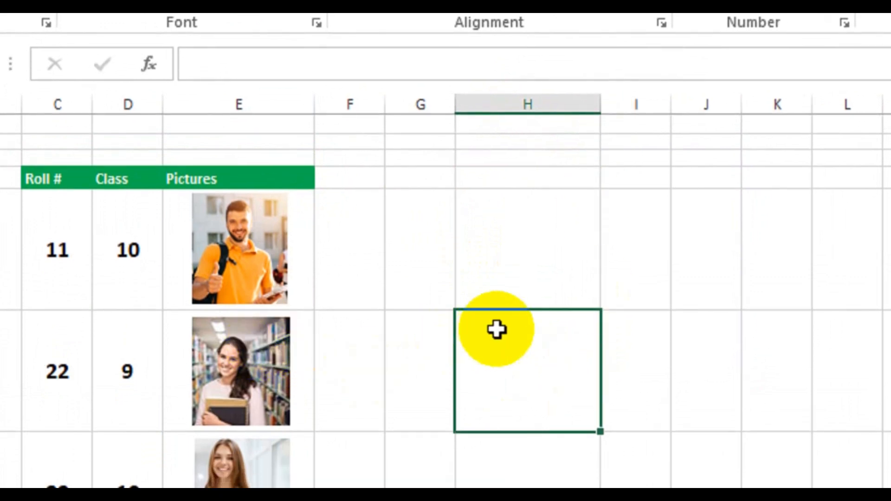
drag(517, 256, 522, 305)
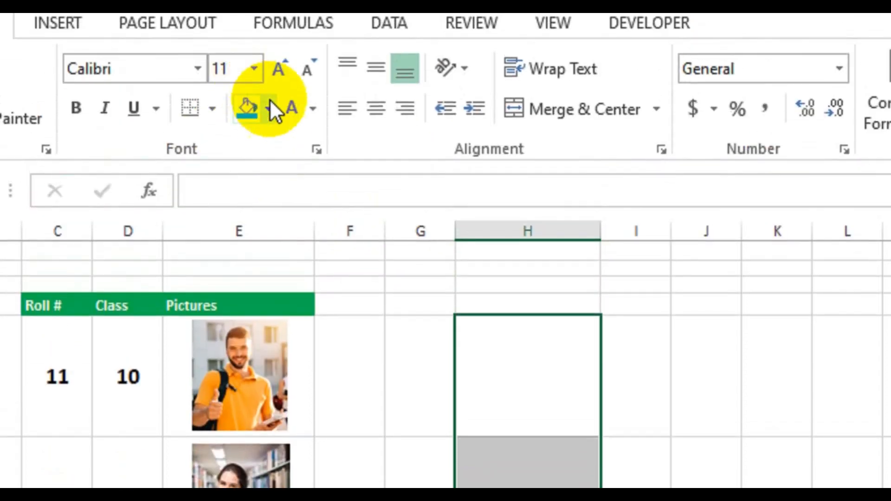
click(267, 123)
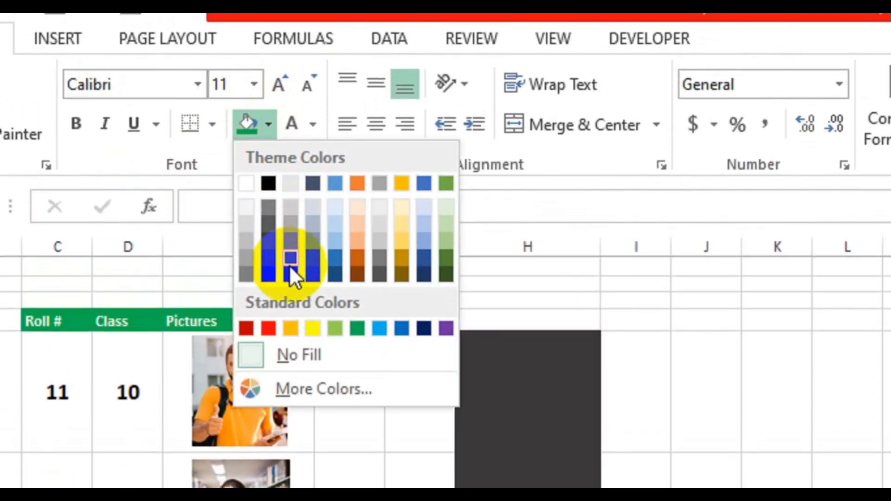
click(377, 208)
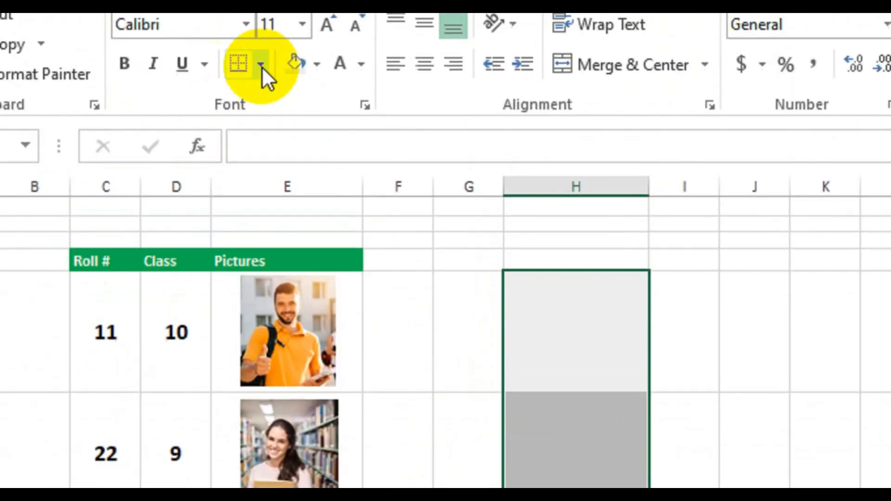
- Apply all borders to the two gray cells in column H
click(261, 66)
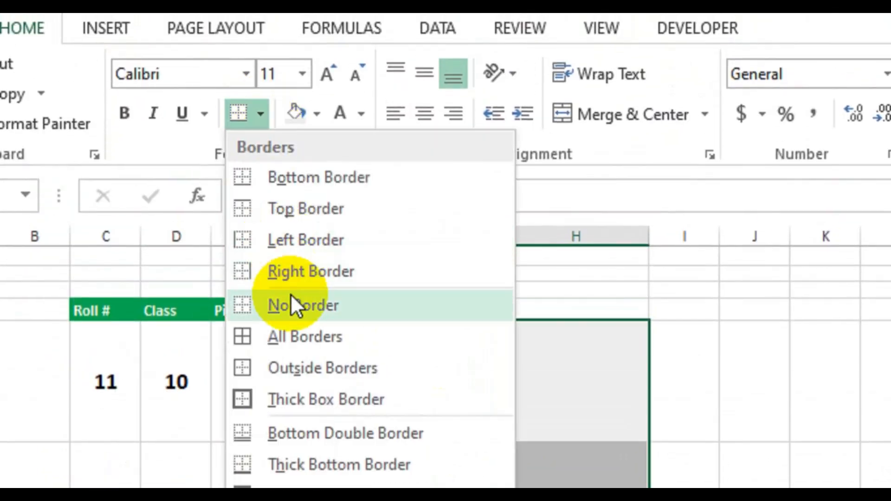
click(302, 287)
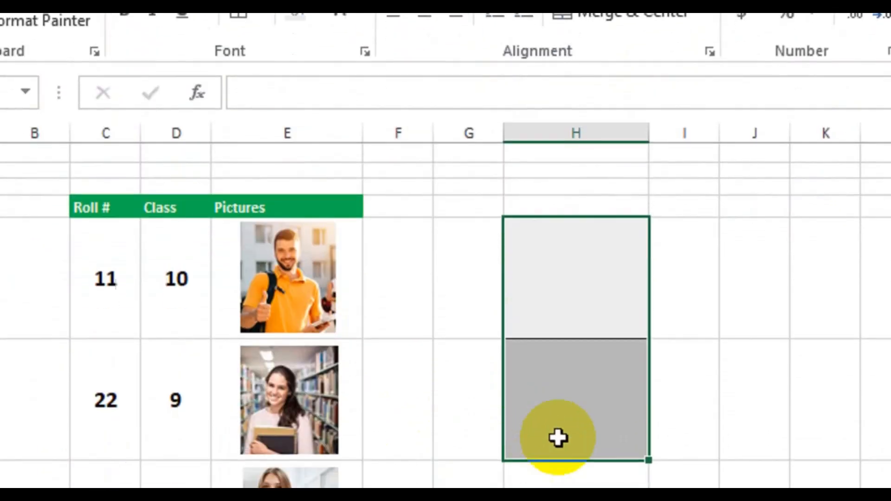
click(750, 448)
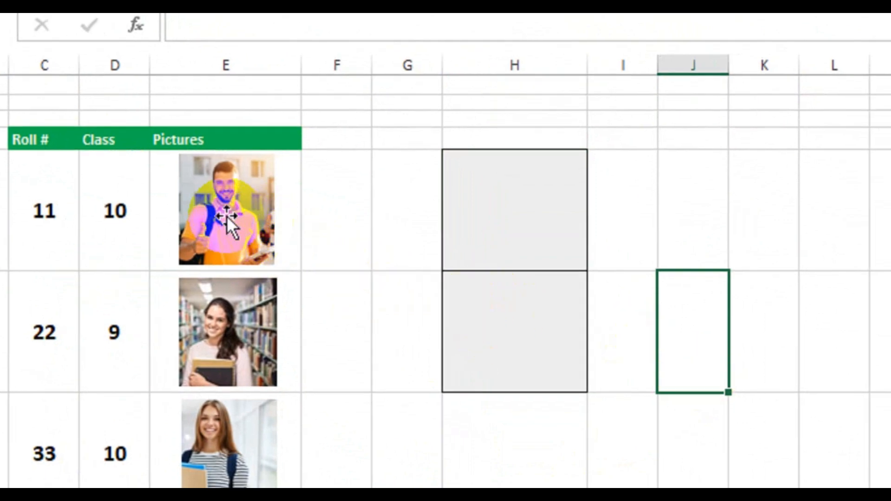
- Compare selecting the first student picture itself with selecting the worksheet cell behind it
click(292, 204)
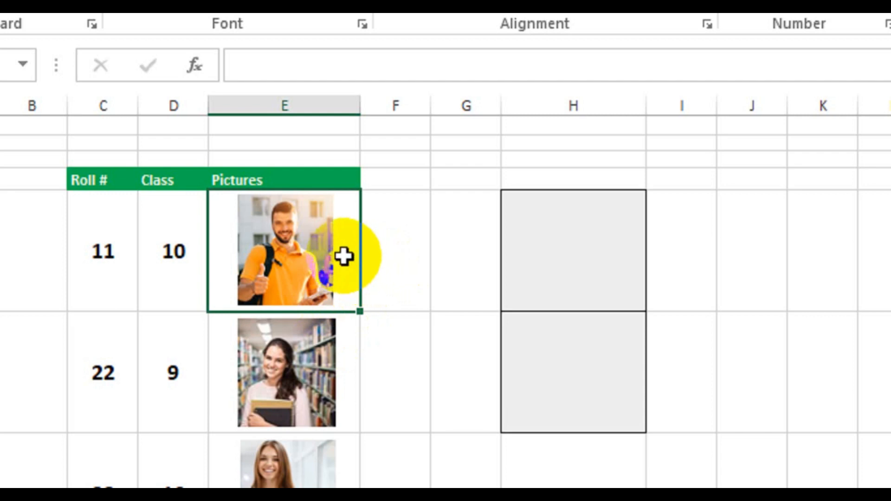
click(281, 243)
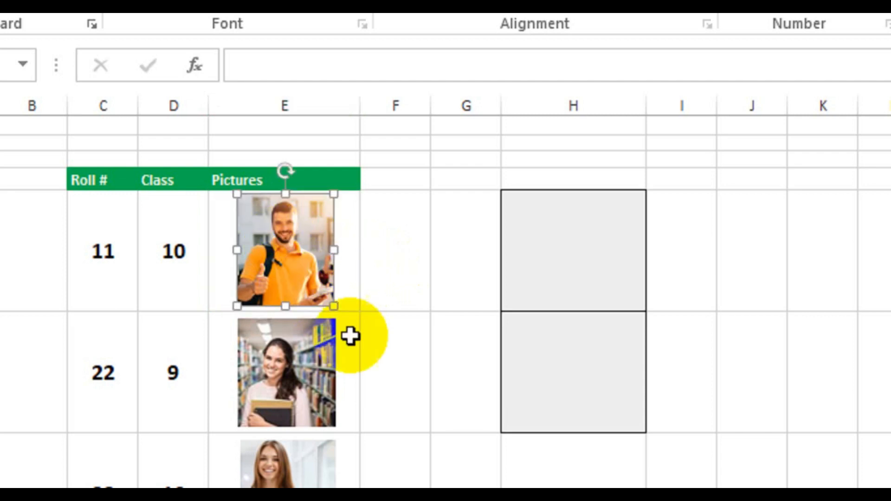
click(383, 321)
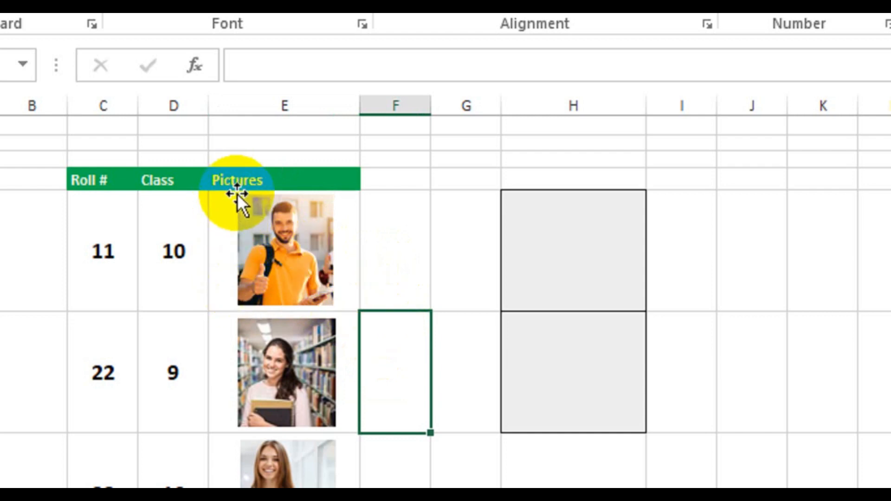
click(351, 254)
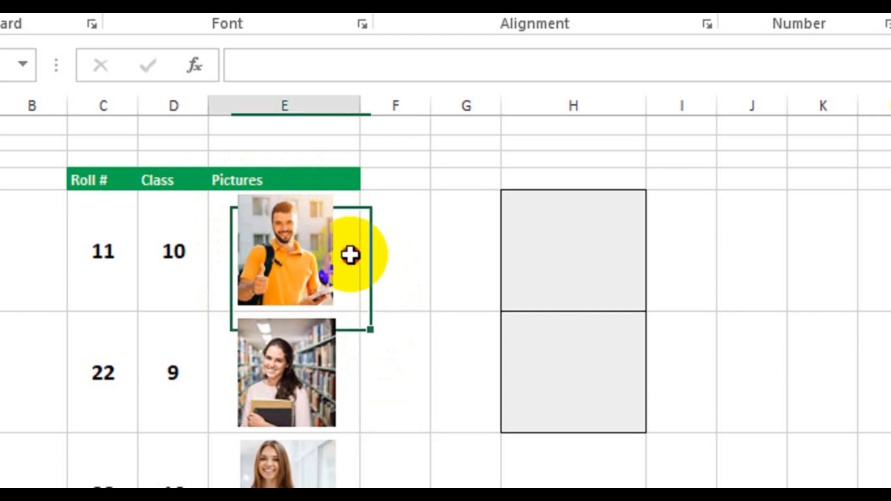
click(413, 262)
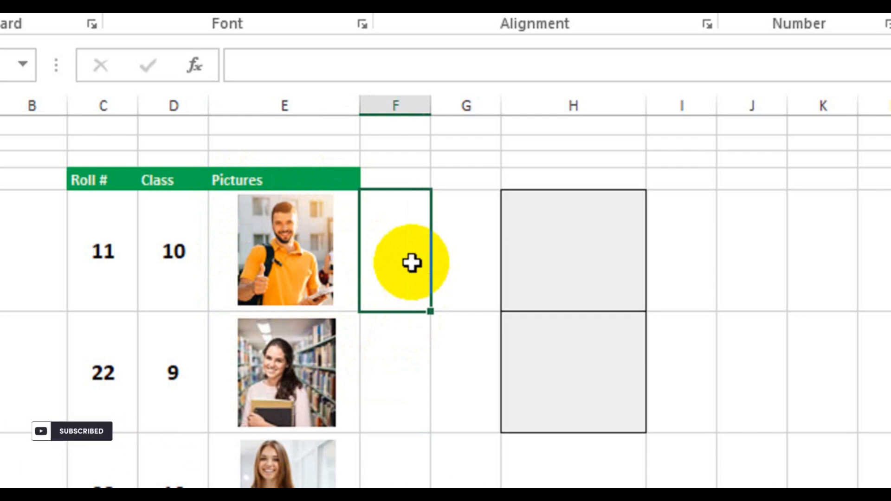
key(Left)
key(Down)
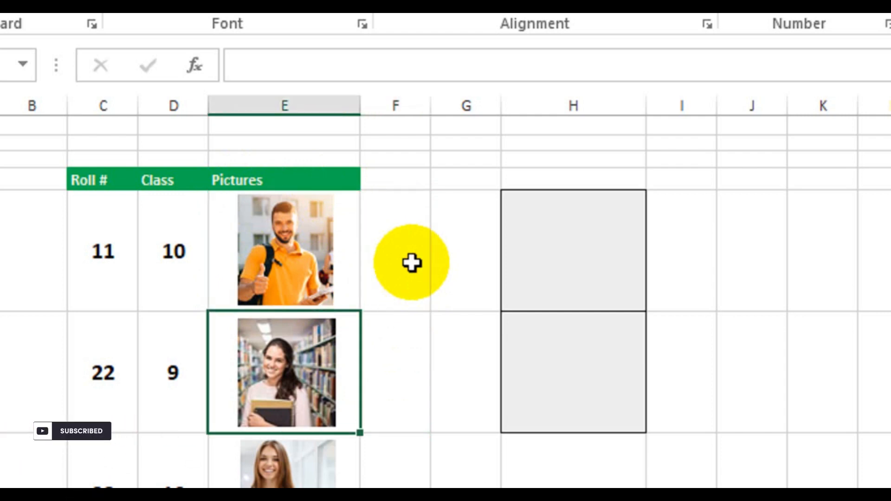
key(Up)
key(Right)
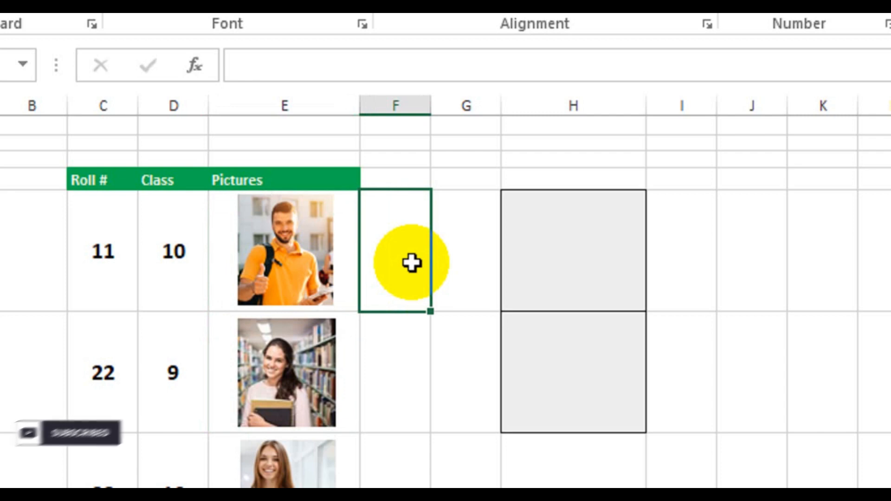
click(454, 427)
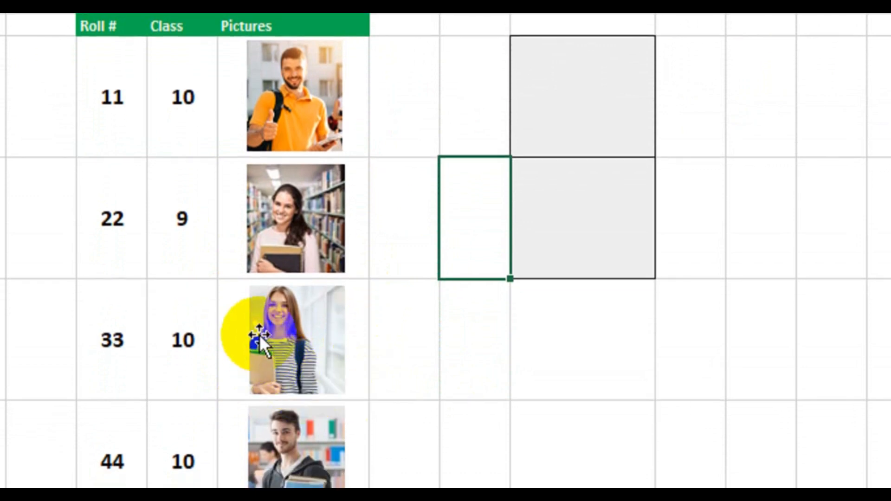
- Copy the cell containing roll number 11's picture and paste it as a linked picture into the lower gray cell in column H
click(362, 87)
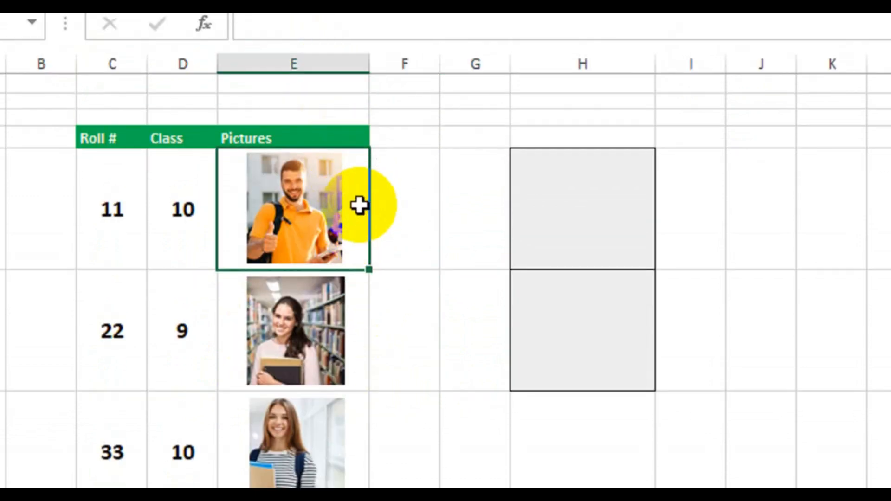
key(ctrl+c)
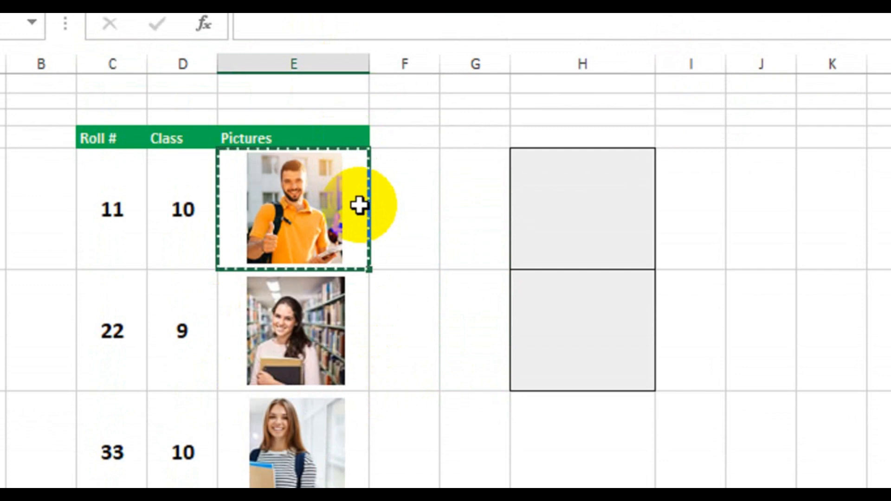
click(603, 325)
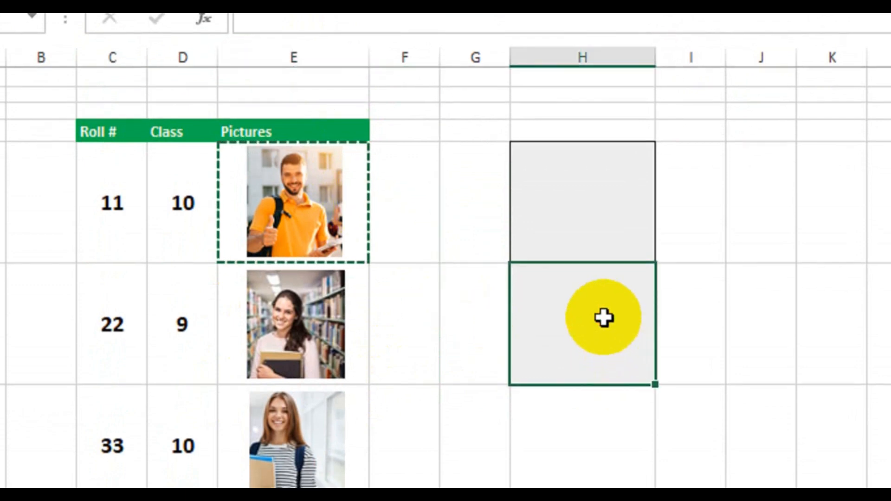
right_click(577, 330)
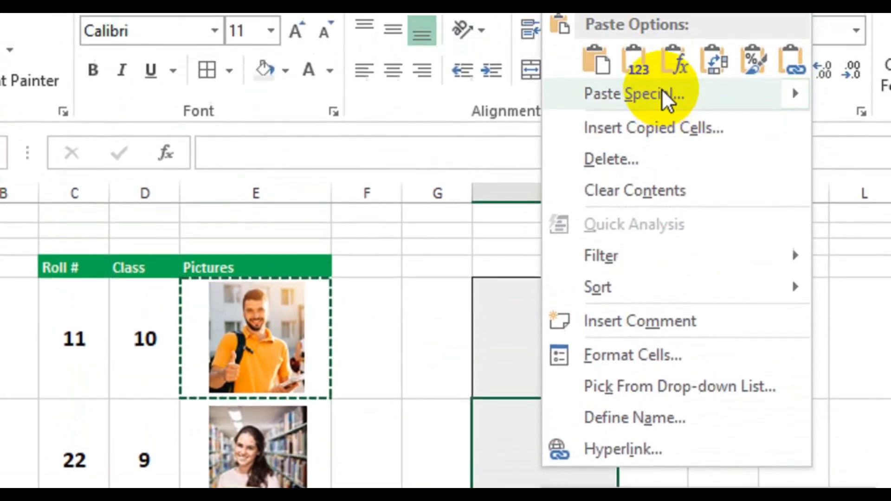
mouse_move(662, 93)
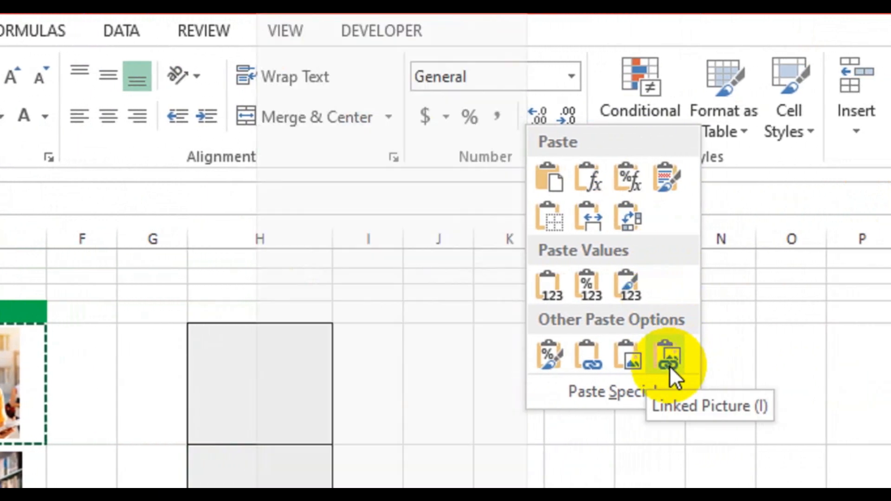
click(669, 365)
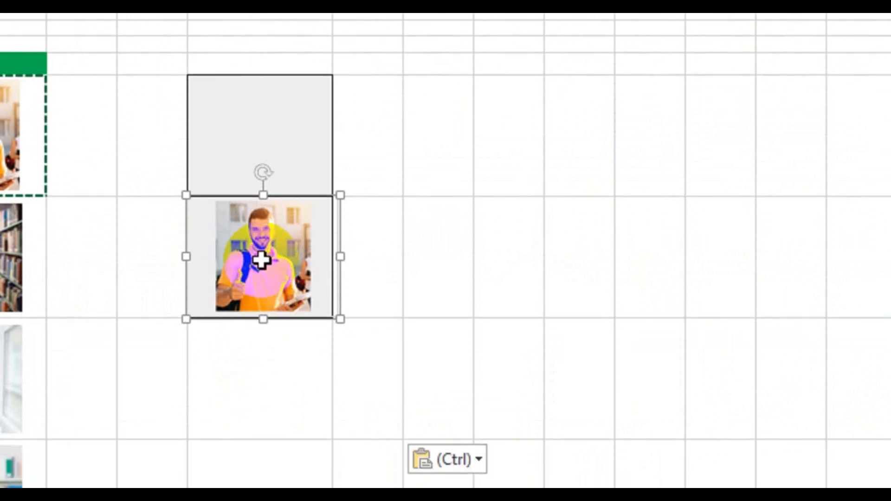
click(252, 376)
click(171, 374)
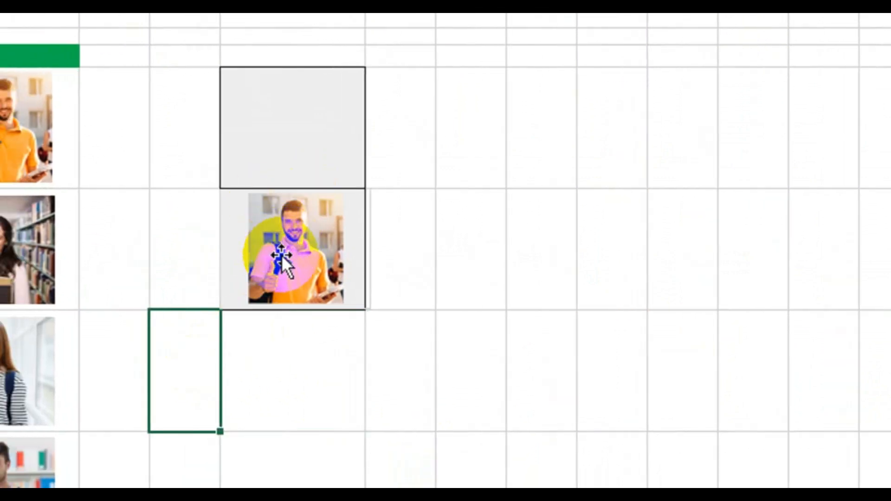
click(419, 223)
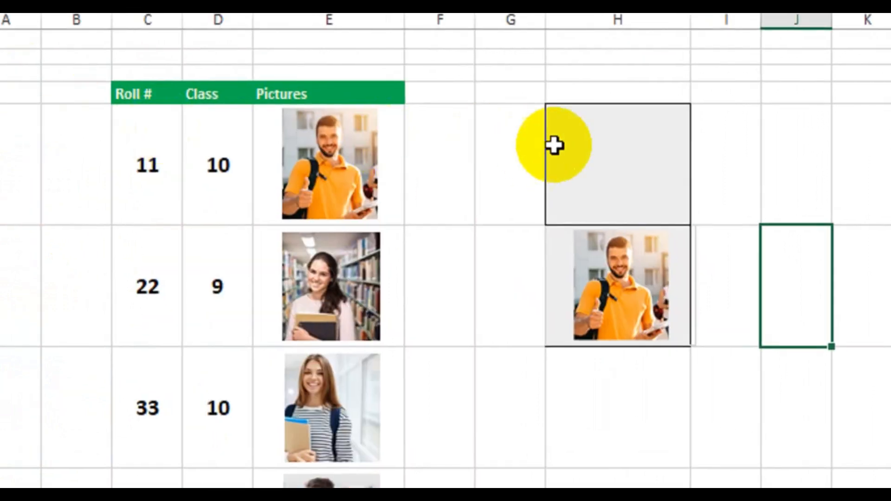
- Enter 11 in the upper gray cell above the linked picture and center it horizontally and vertically
click(455, 144)
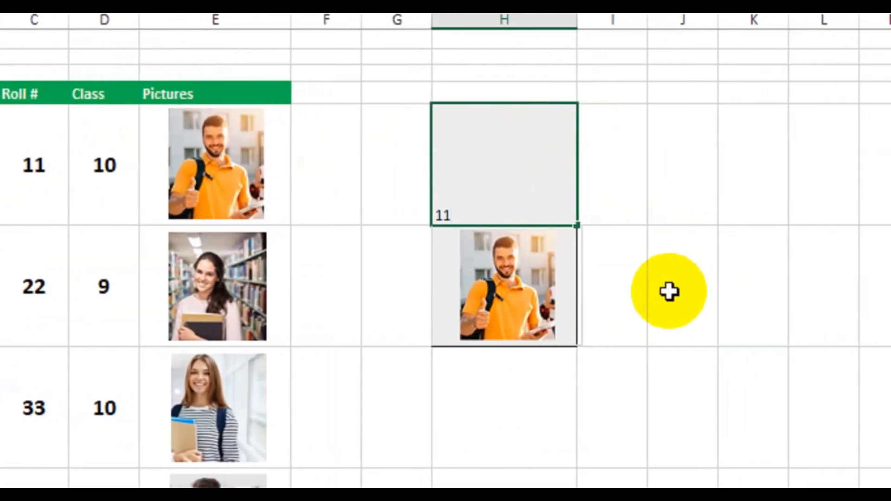
text(11)
key(Return)
click(507, 175)
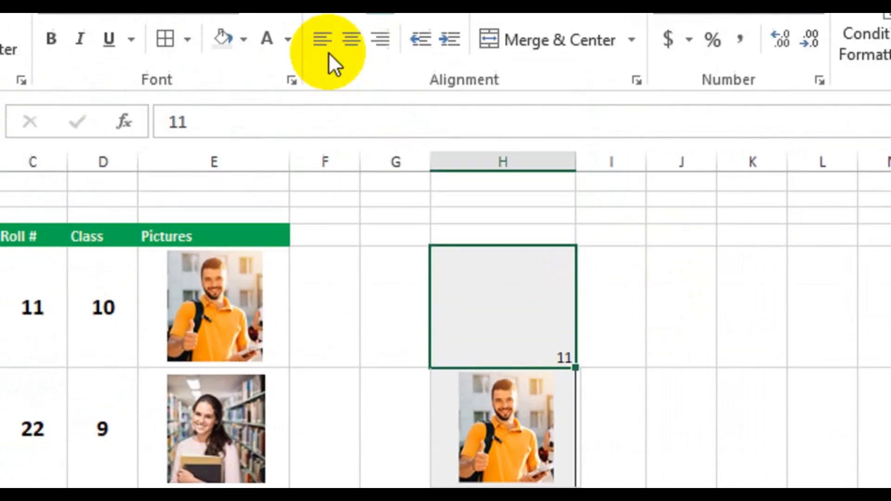
click(351, 111)
click(352, 71)
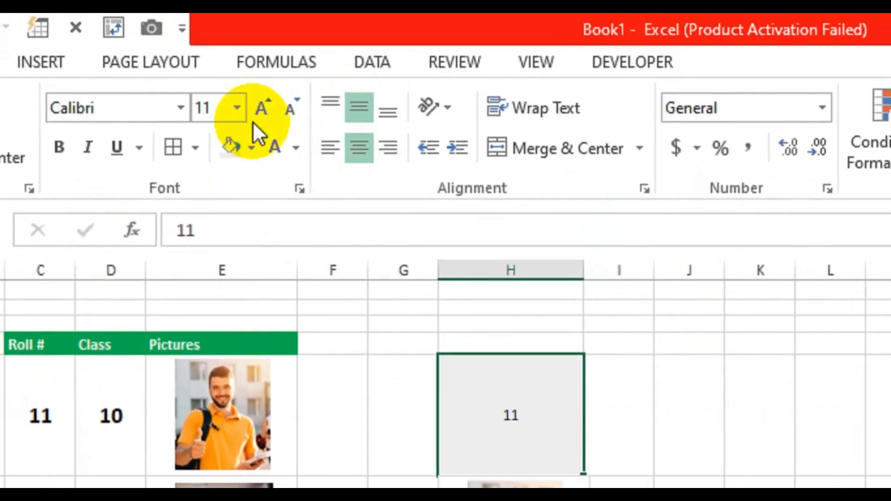
- Increase the font size of the 11 in the upper gray cell to 24 and make it bold
click(259, 108)
click(259, 108)
click(259, 107)
click(259, 108)
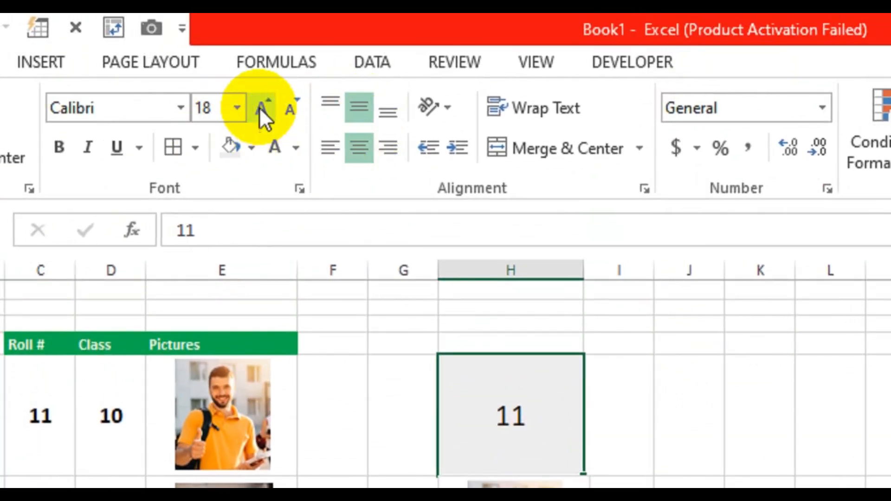
click(259, 107)
click(259, 108)
click(259, 108)
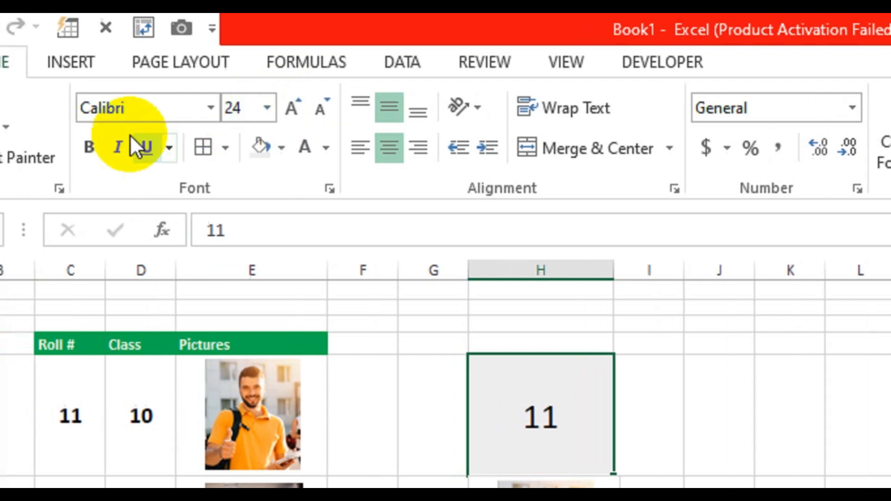
click(89, 148)
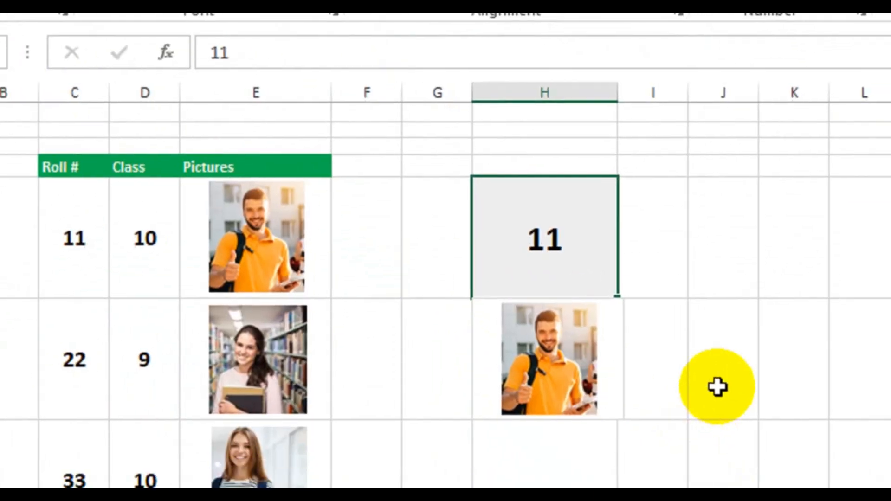
- Start a new workbook-level defined name called IDPic in the Name Manager
click(729, 500)
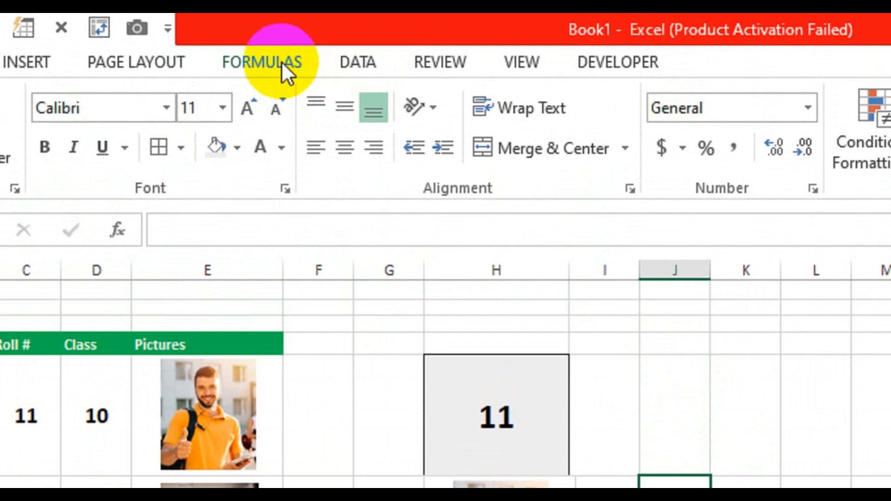
click(281, 30)
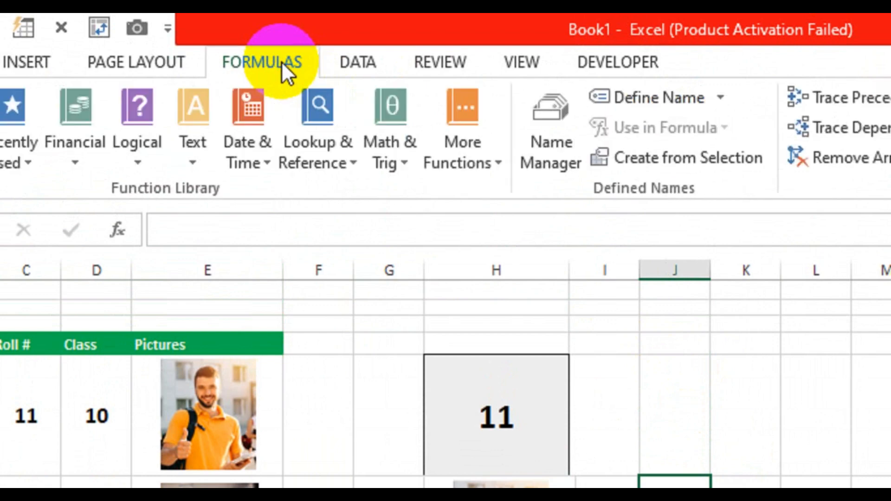
click(558, 154)
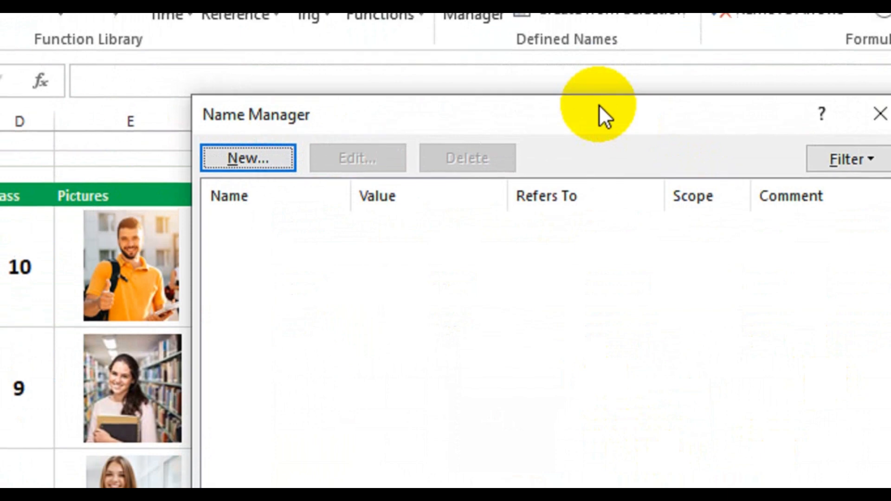
drag(675, 267, 890, 238)
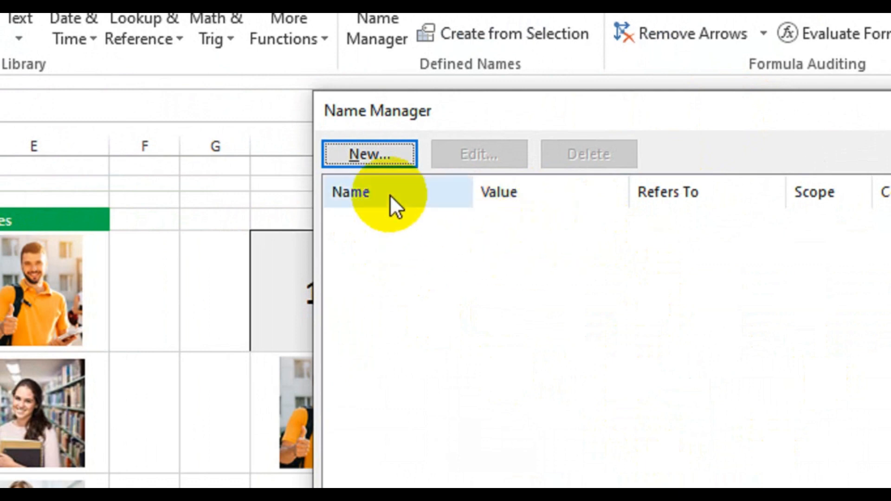
click(382, 155)
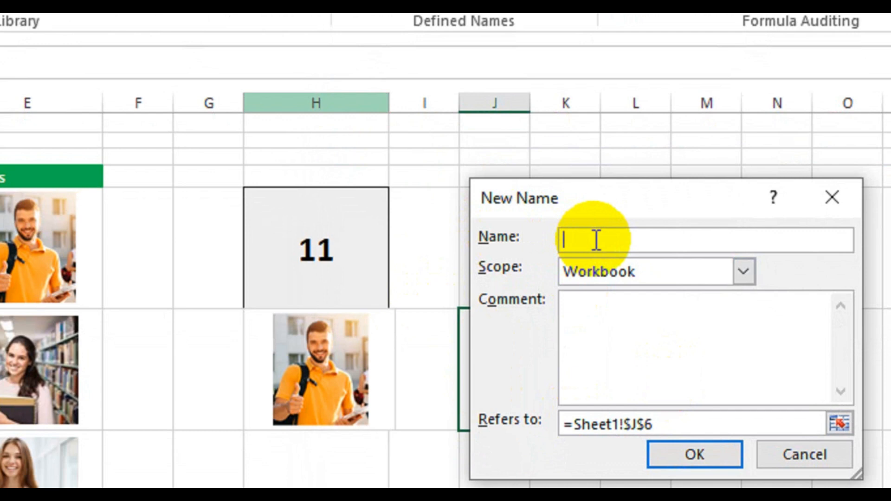
text(IDPic)
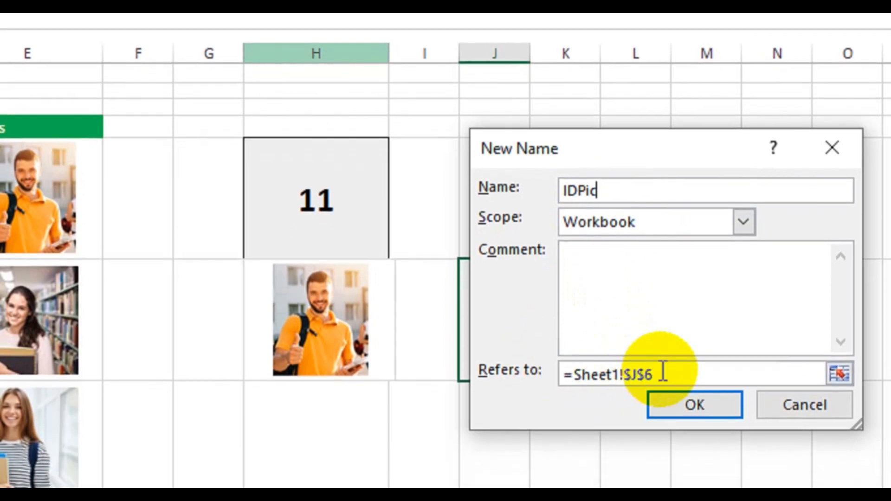
- Replace the IDPic reference with an INDEX formula whose array is the pictures range Sheet1!$E$5:$E$9
click(635, 381)
drag(631, 362, 569, 362)
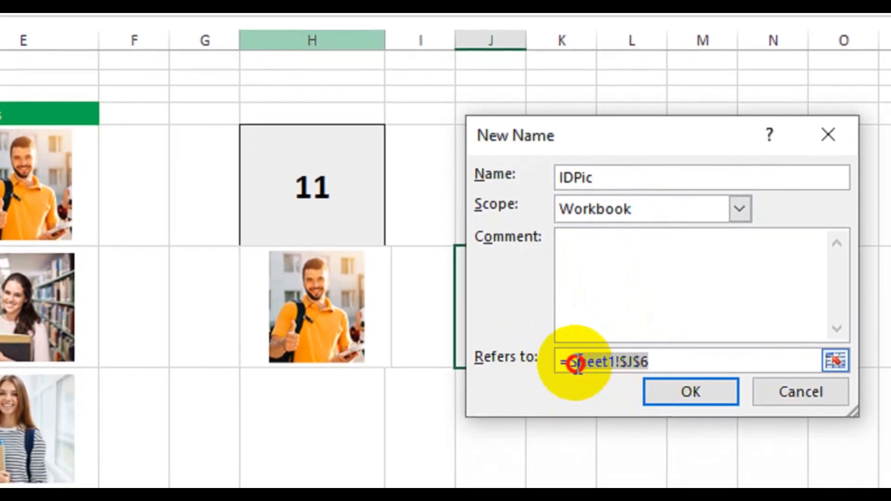
key(BackSpace)
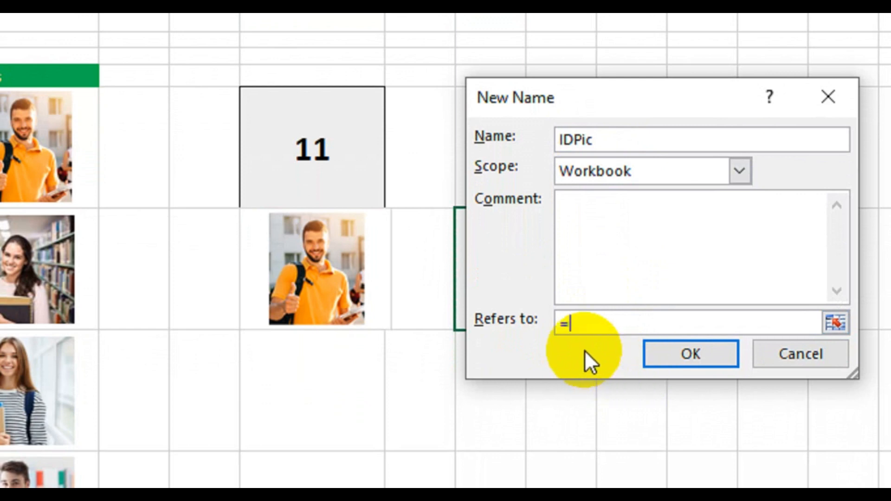
text(INDEX)
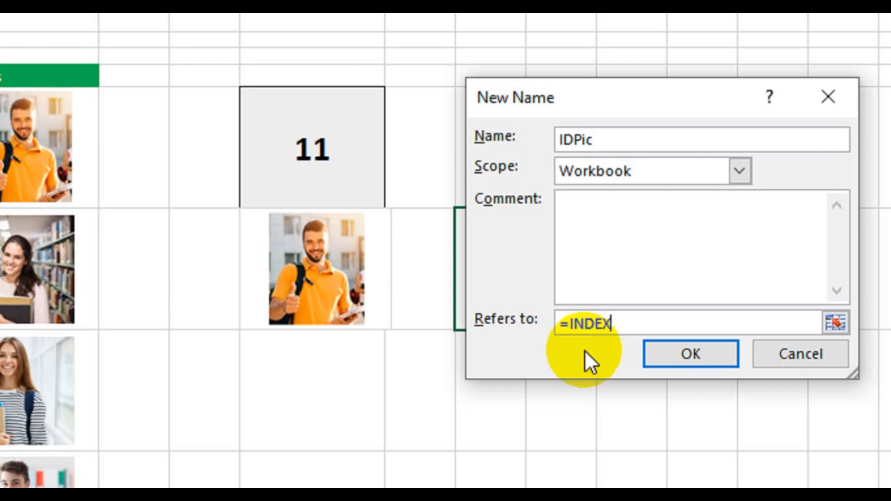
text(()
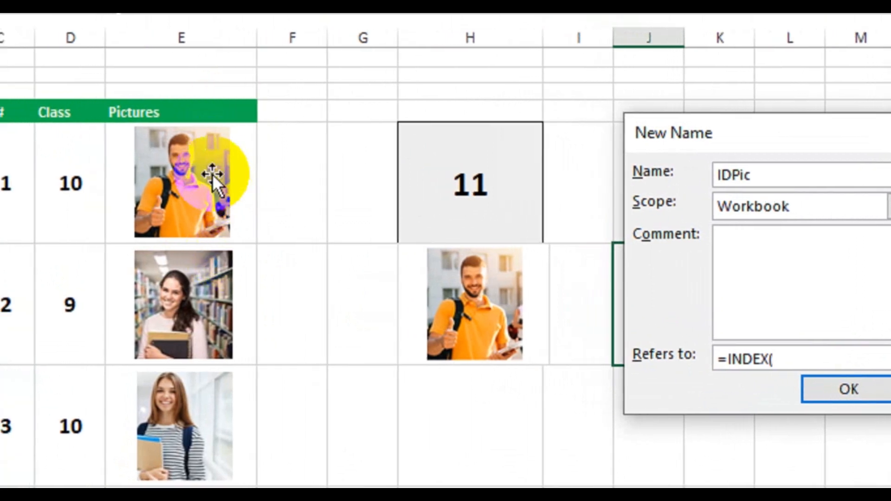
drag(251, 149, 238, 499)
drag(237, 437, 255, 500)
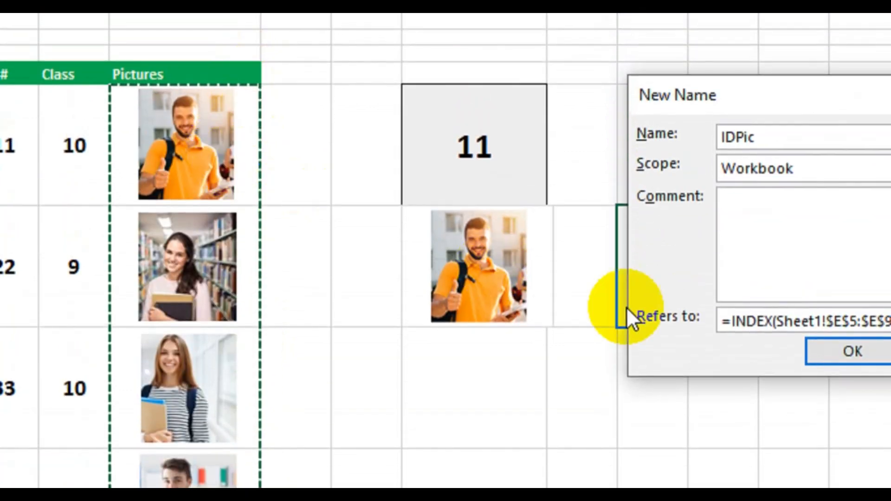
- Complete the IDPic formula with MATCH(Sheet1!$H$5,Sheet1!$C$5:$C$9,0) as the row argument and save the name
text(,)
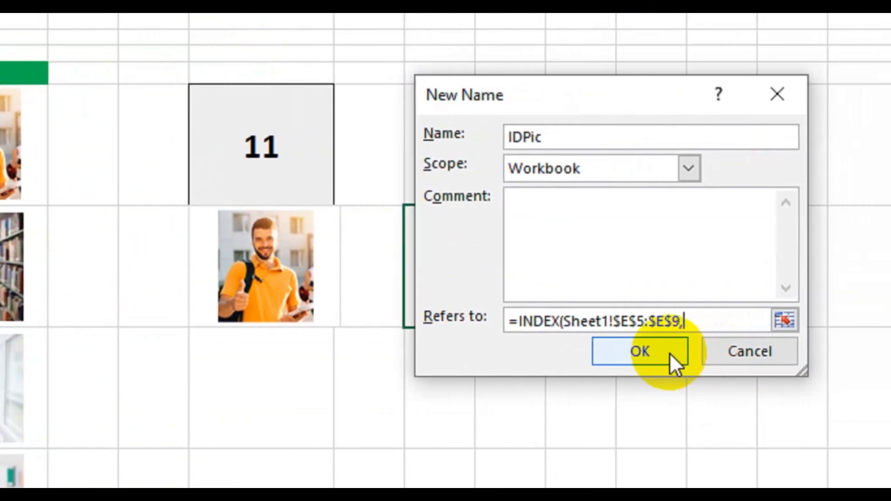
text(Match)
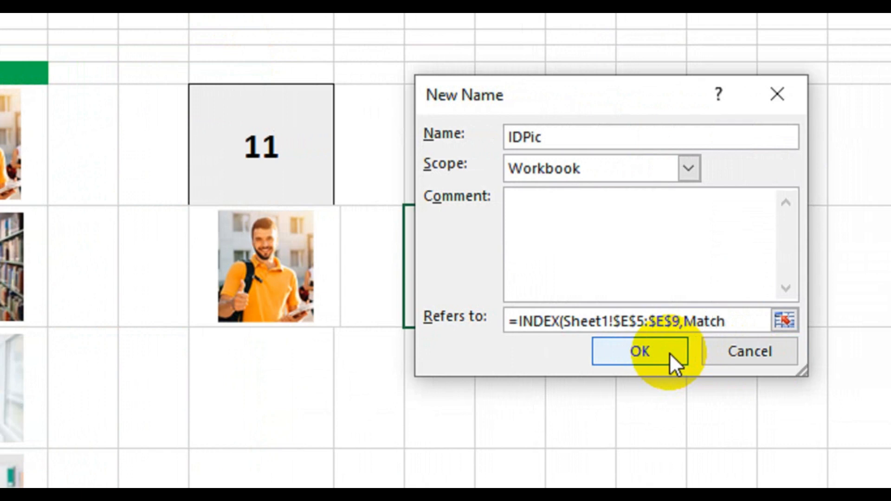
text(()
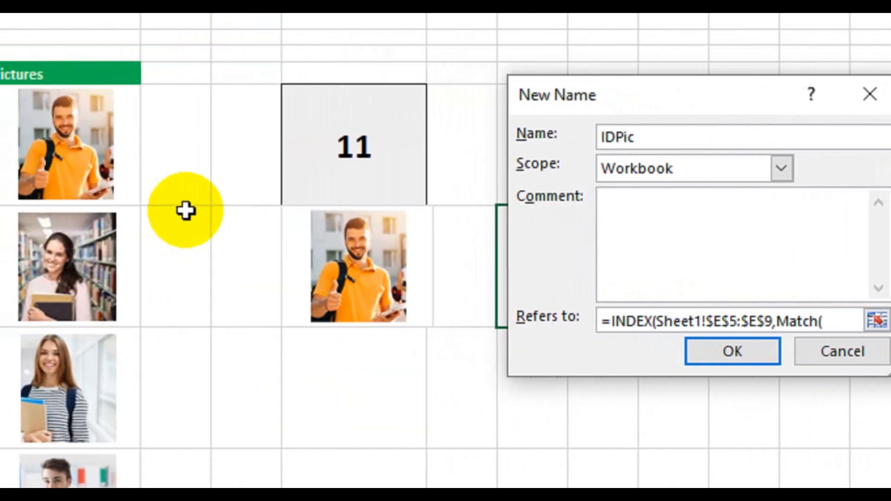
click(409, 144)
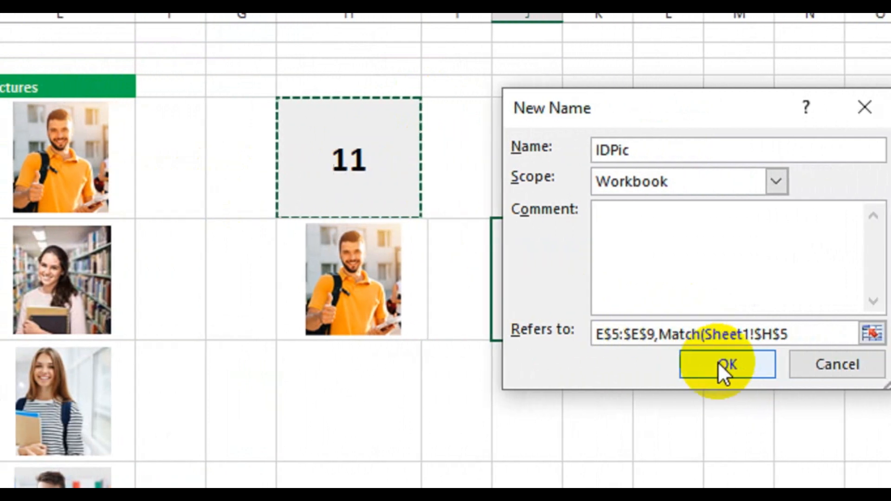
text(,)
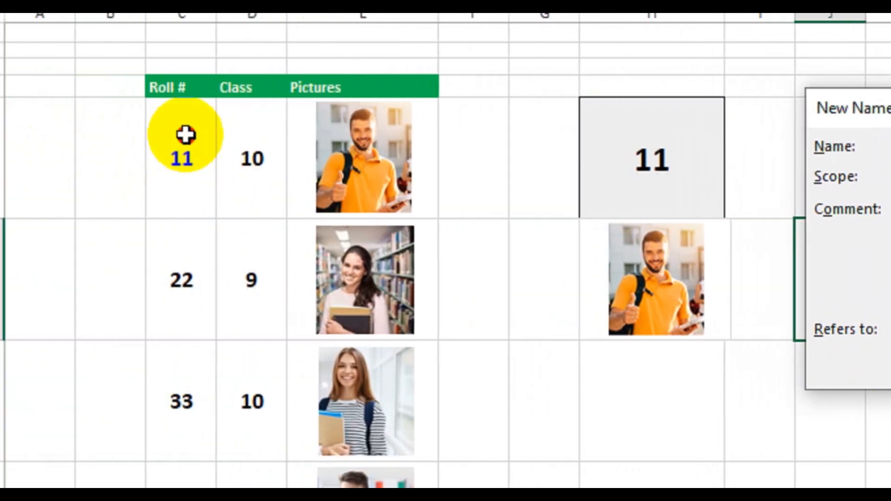
drag(206, 139, 222, 390)
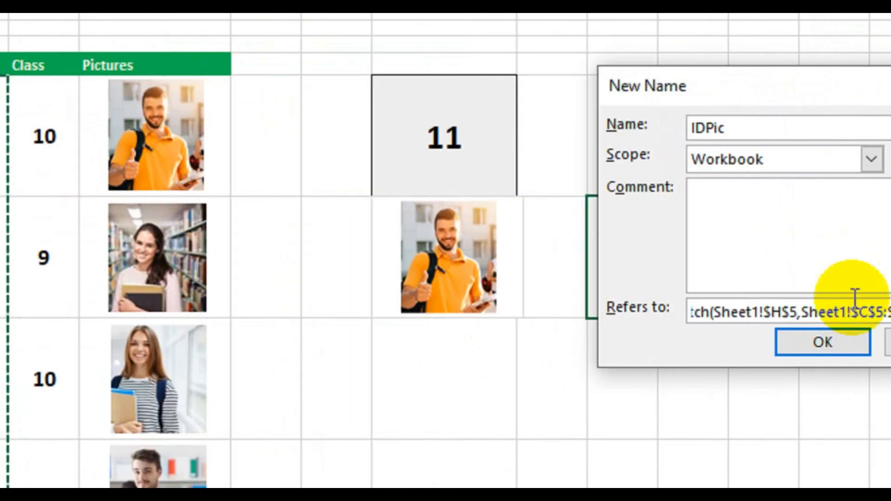
text(,)
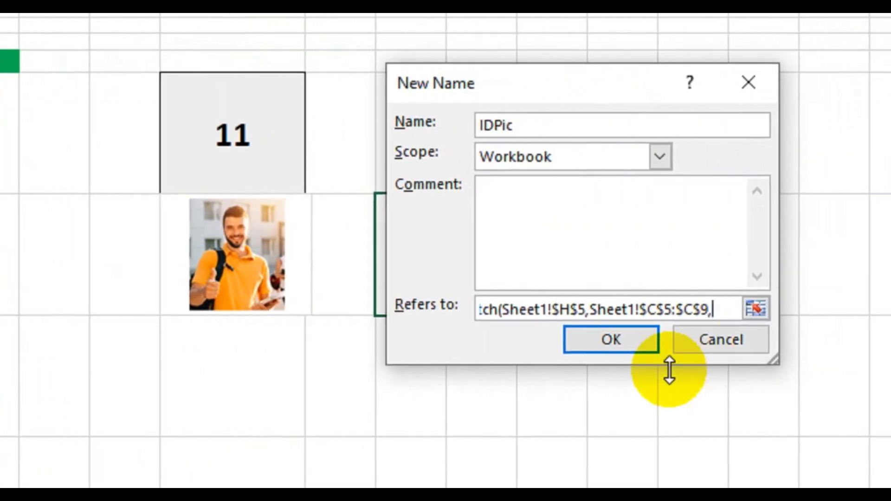
text(0)))
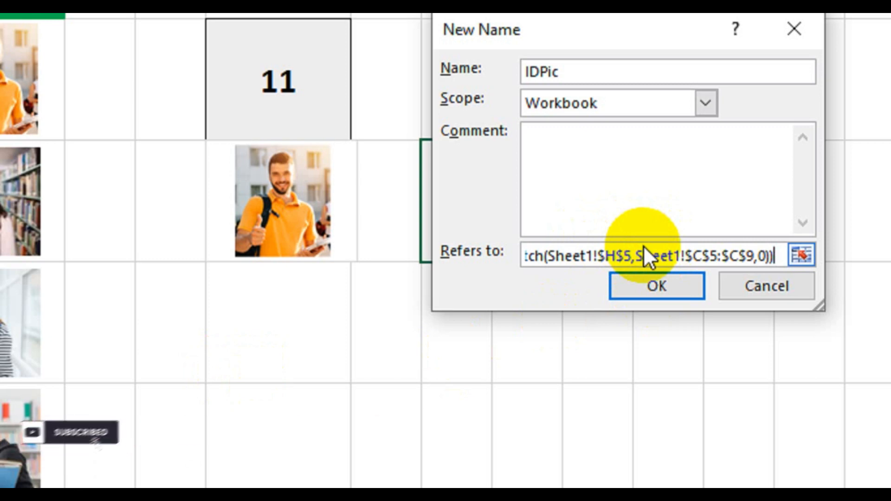
click(653, 285)
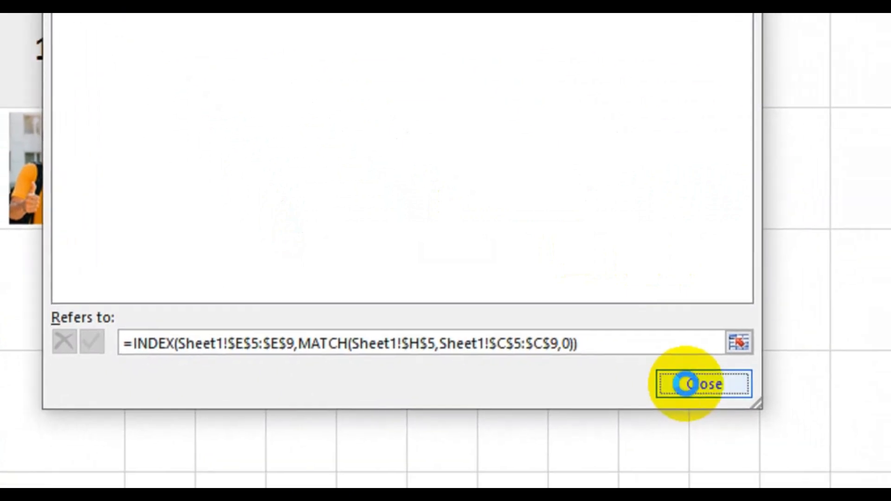
click(731, 428)
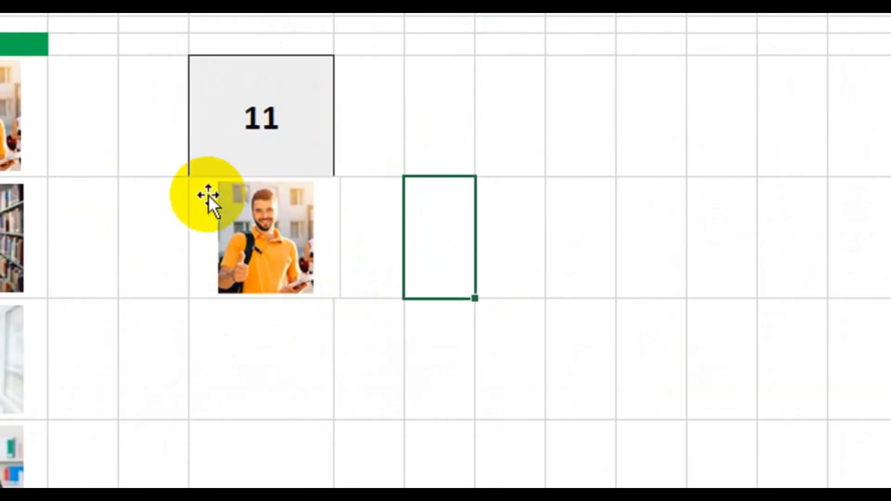
click(254, 353)
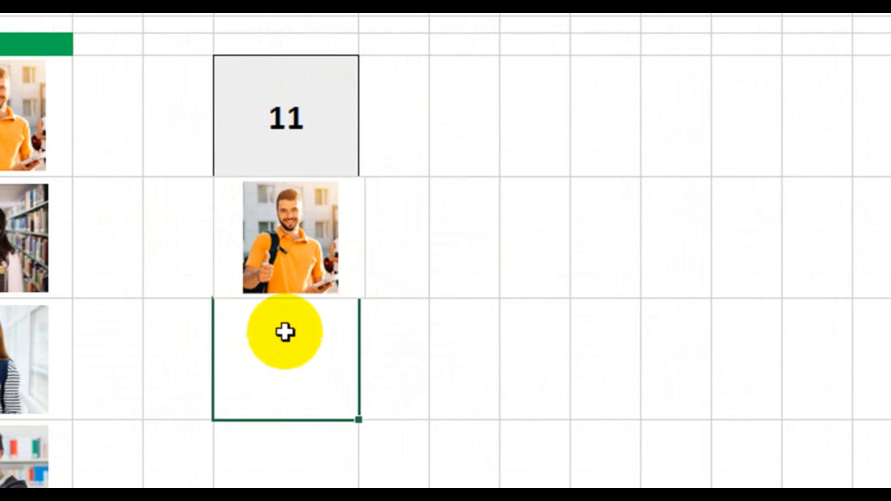
click(292, 258)
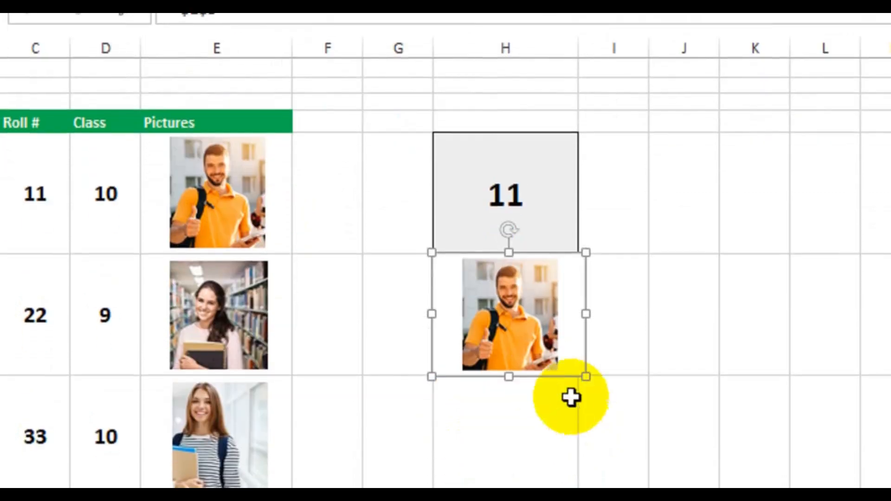
- Write the trial formula =INDEX(E5:E9,MATCH(L5,C5:C9,0)) in cell K6 to demonstrate the lookup
click(780, 318)
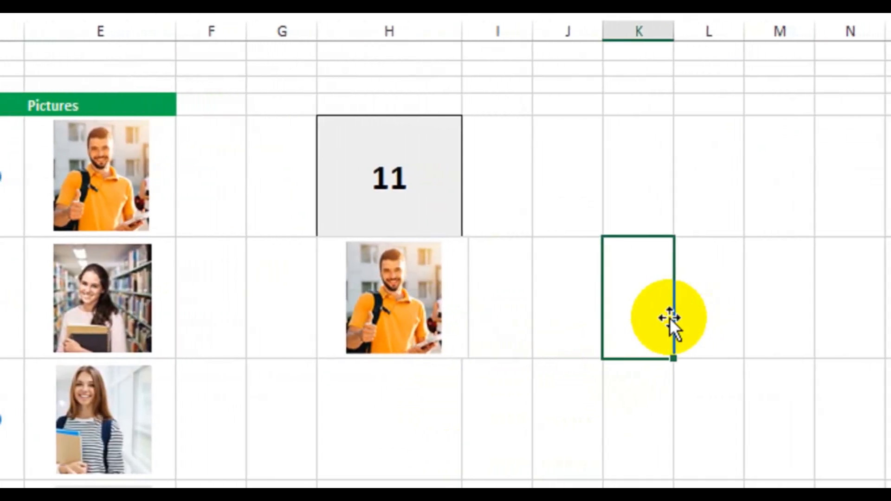
text(=index)
key(Tab)
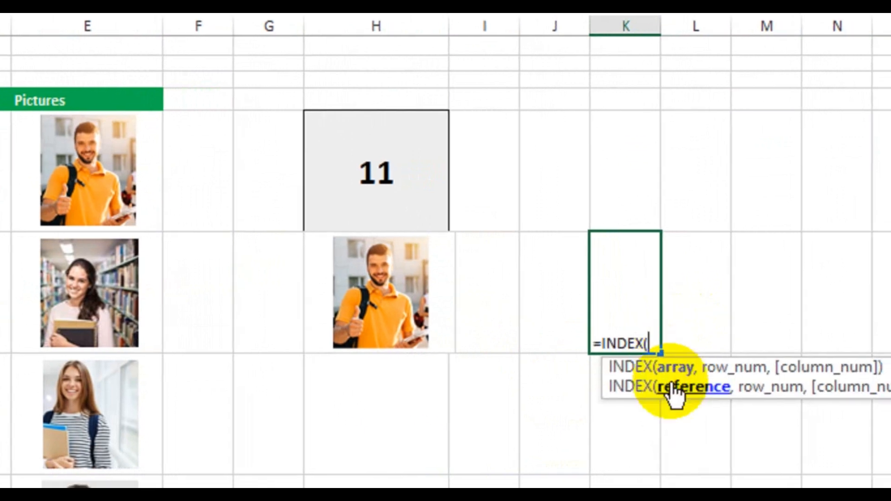
drag(160, 165, 146, 253)
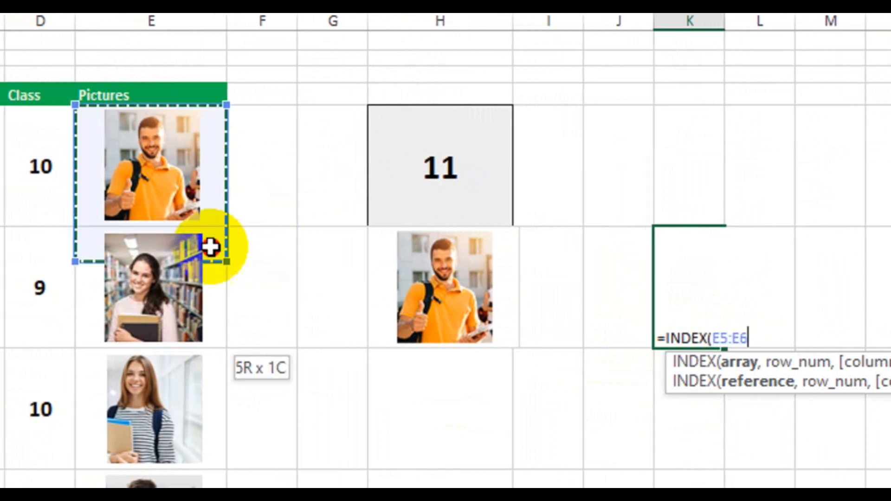
drag(211, 247, 213, 453)
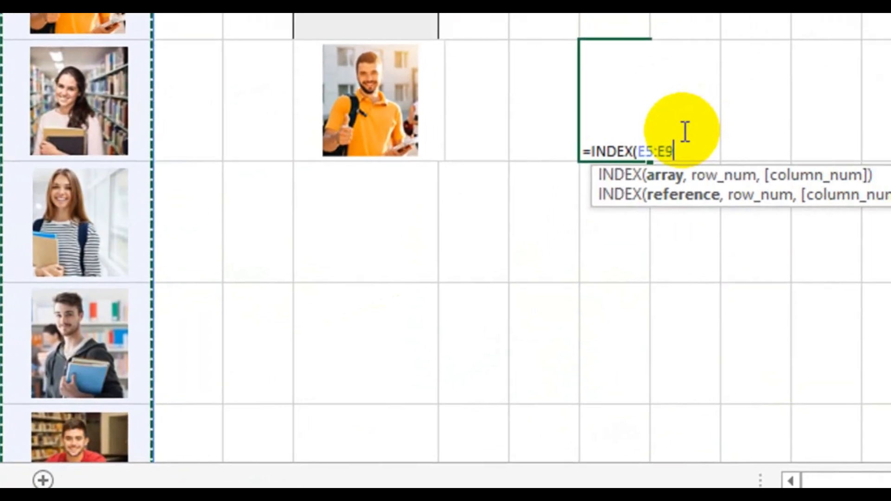
text(,matc)
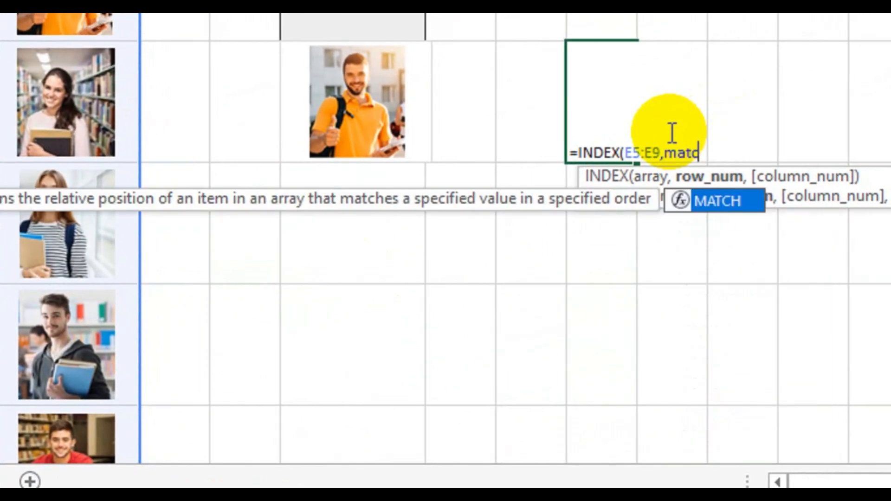
key(Tab)
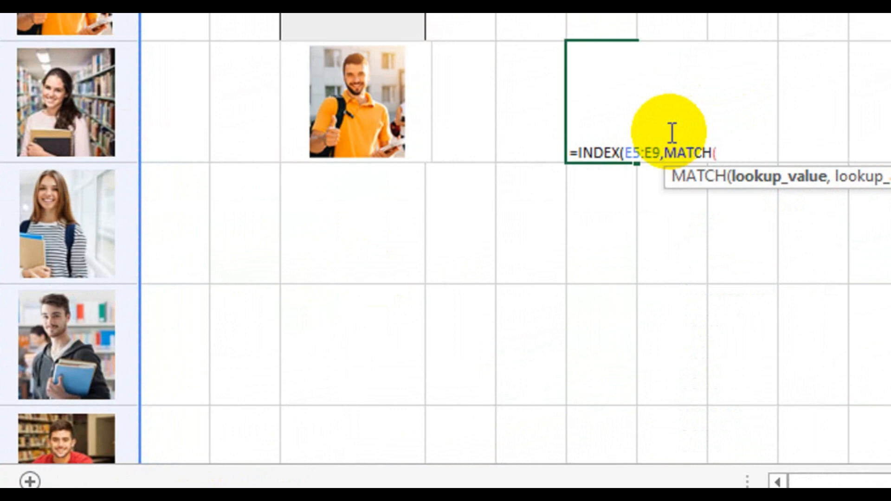
click(572, 27)
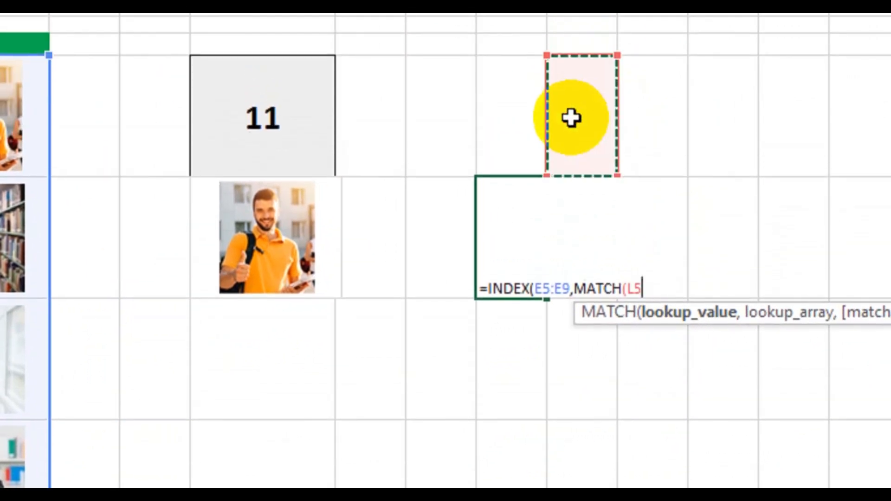
text(,)
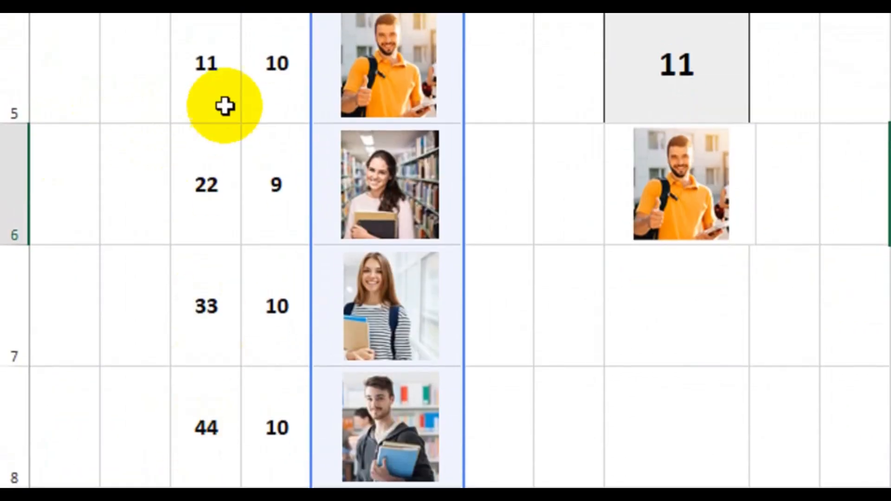
drag(225, 106, 209, 500)
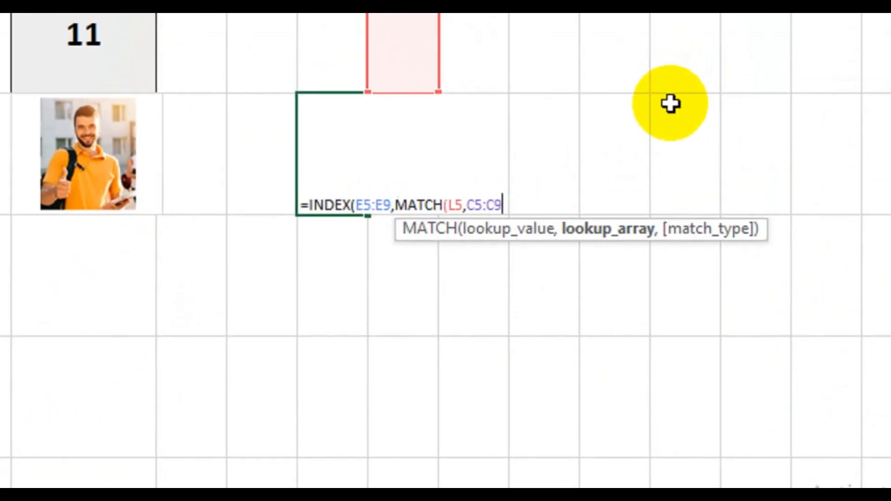
text(,0)
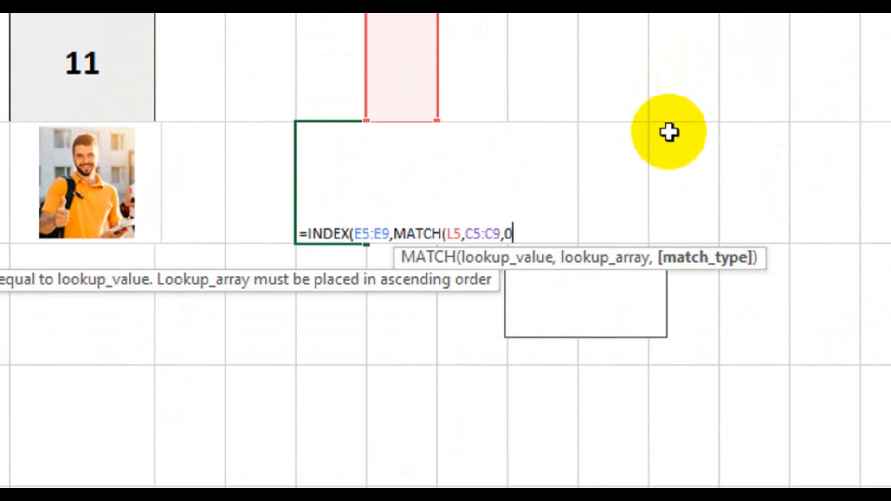
text()))
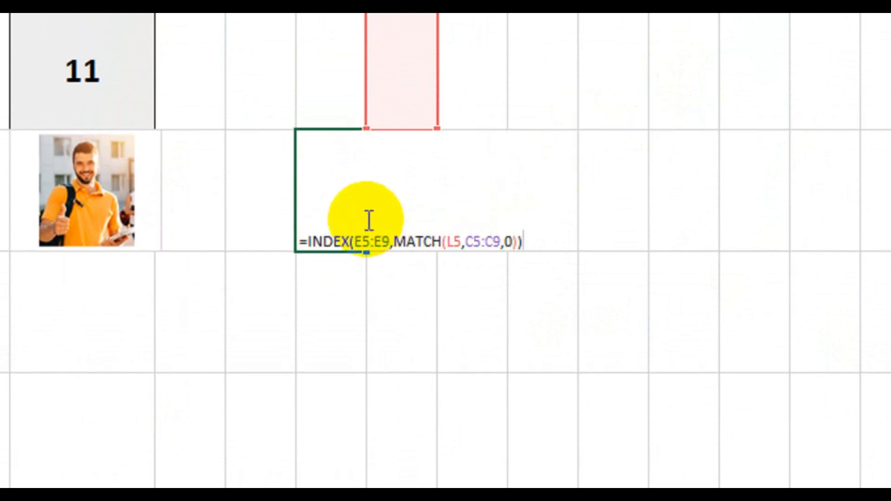
- Delete the whole trial formula from cell K6
key(BackSpace)
key(BackSpace)
key(BackSpace)
key(BackSpace)
key(BackSpace)
key(BackSpace)
key(BackSpace)
key(BackSpace)
key(BackSpace)
key(BackSpace)
key(BackSpace)
key(BackSpace)
key(BackSpace)
key(BackSpace)
key(BackSpace)
key(BackSpace)
key(BackSpace)
key(BackSpace)
key(BackSpace)
key(BackSpace)
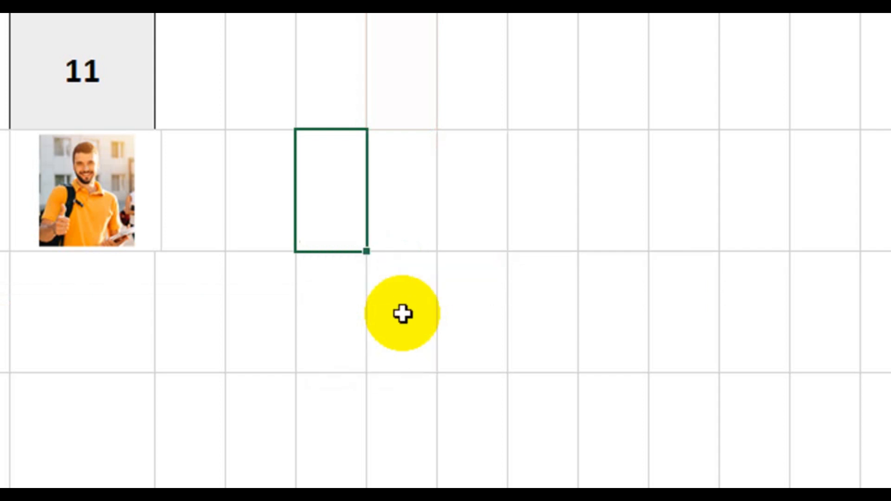
- Link the lookup picture below the roll number cell H5 to the defined name with the formula =IDPic
key(Return)
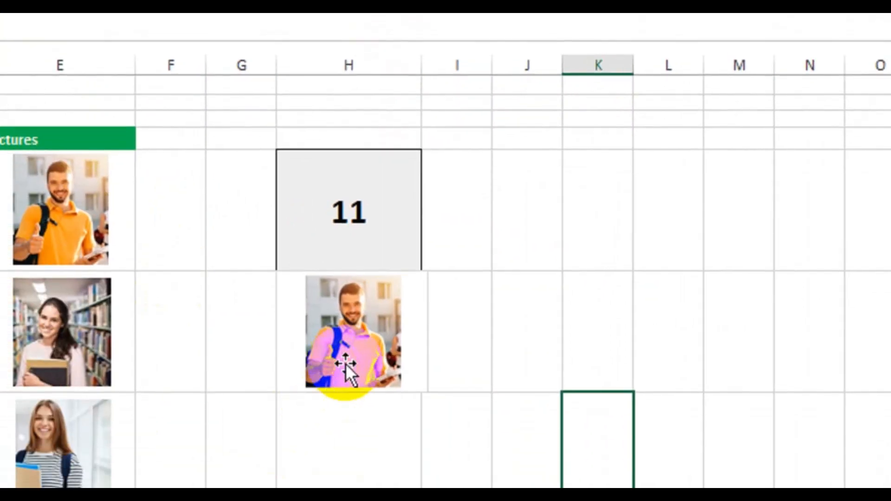
click(336, 413)
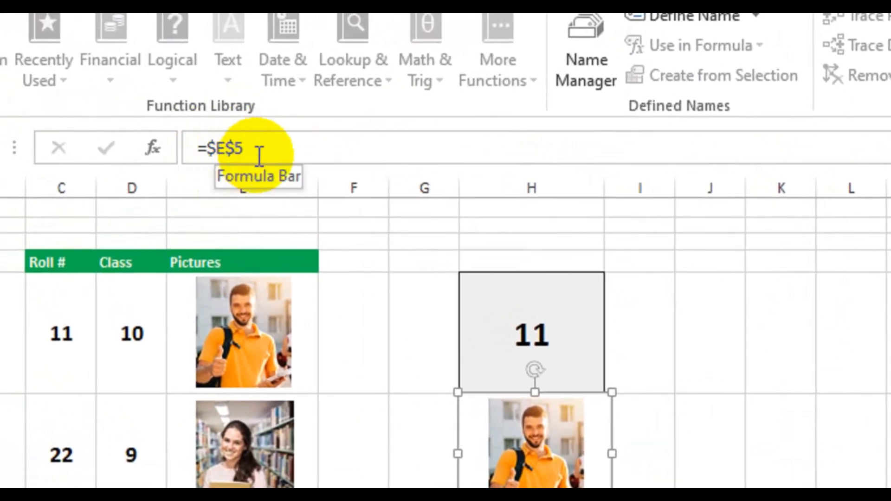
click(261, 147)
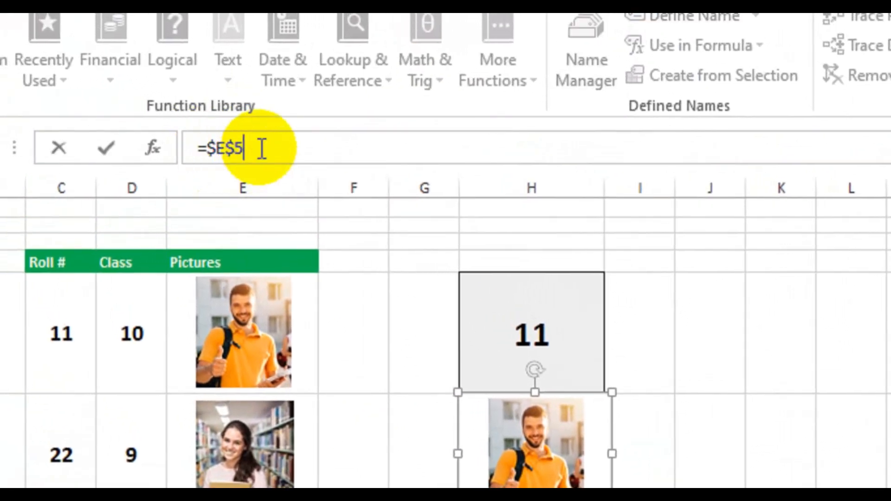
key(BackSpace)
key(BackSpace)
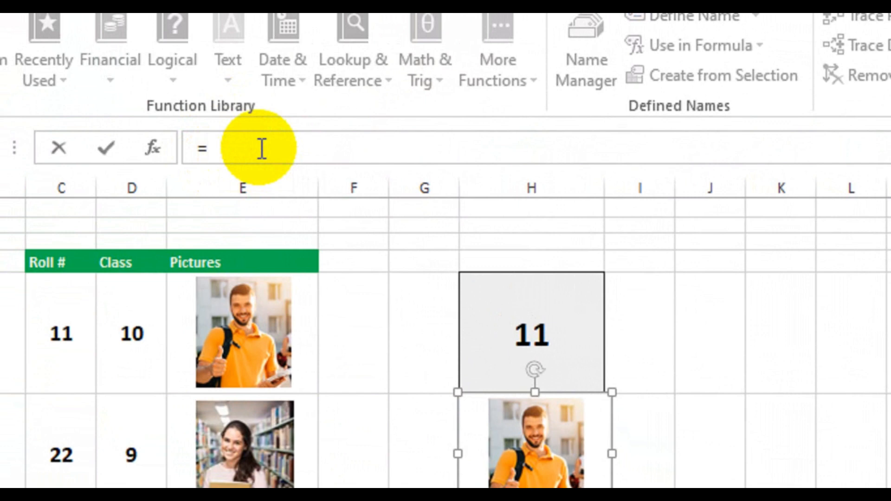
text(id)
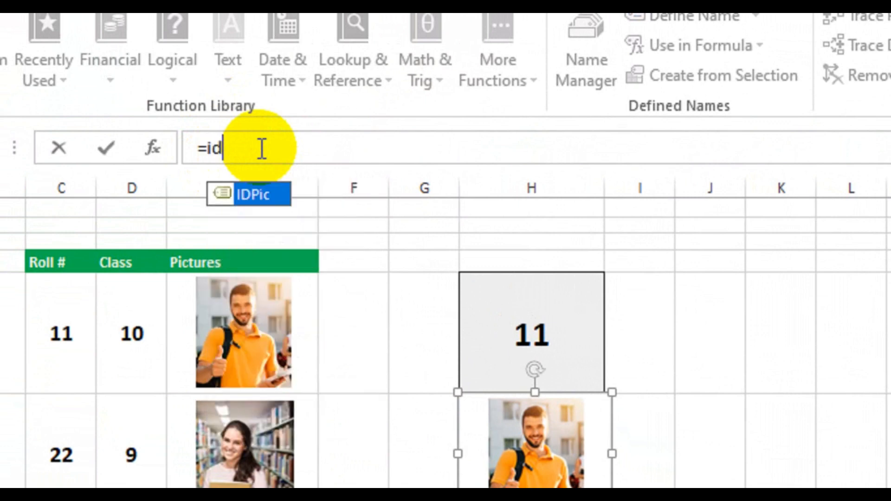
key(Tab)
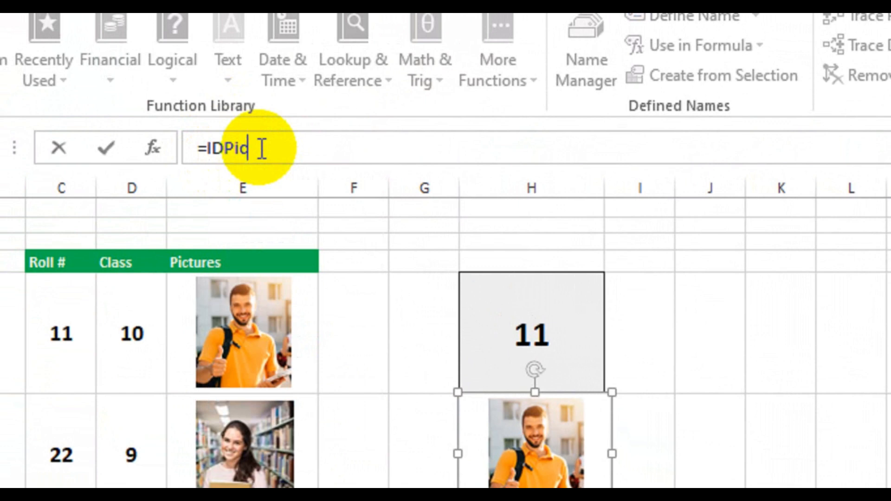
key(Return)
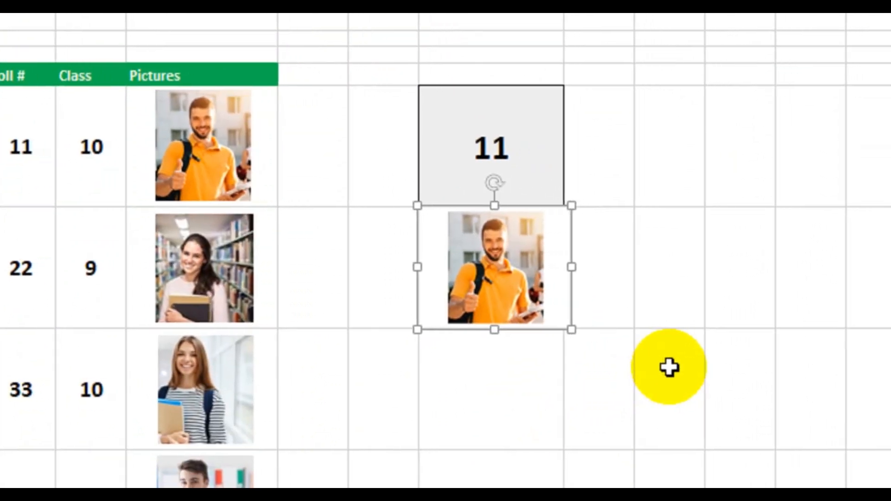
click(668, 368)
- Test the lookup with roll number 22 in cell H5 and select that student's table row for comparison
click(491, 145)
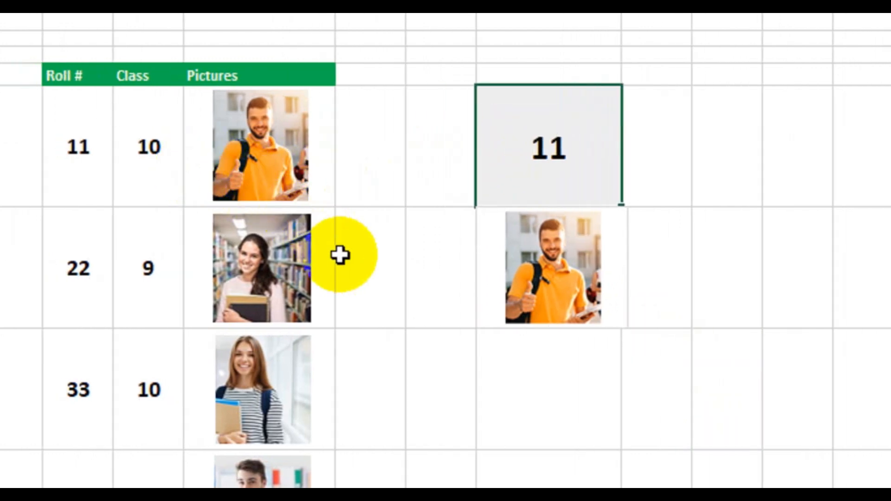
text(22)
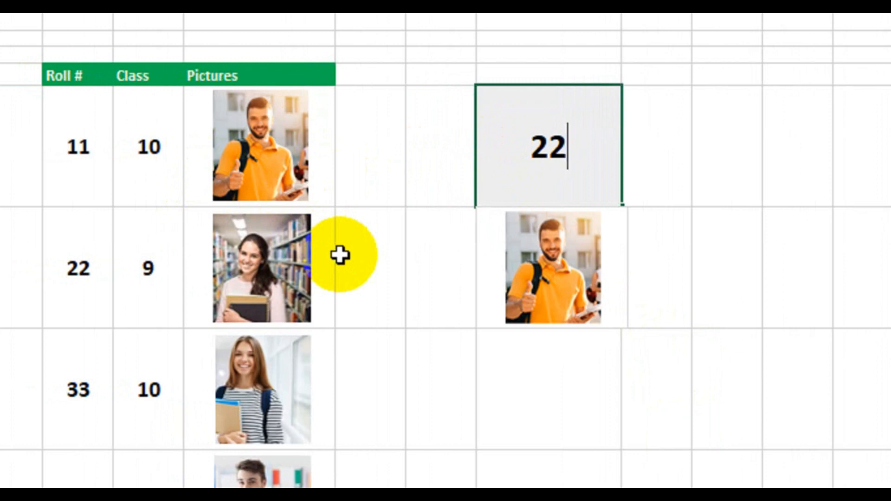
key(Return)
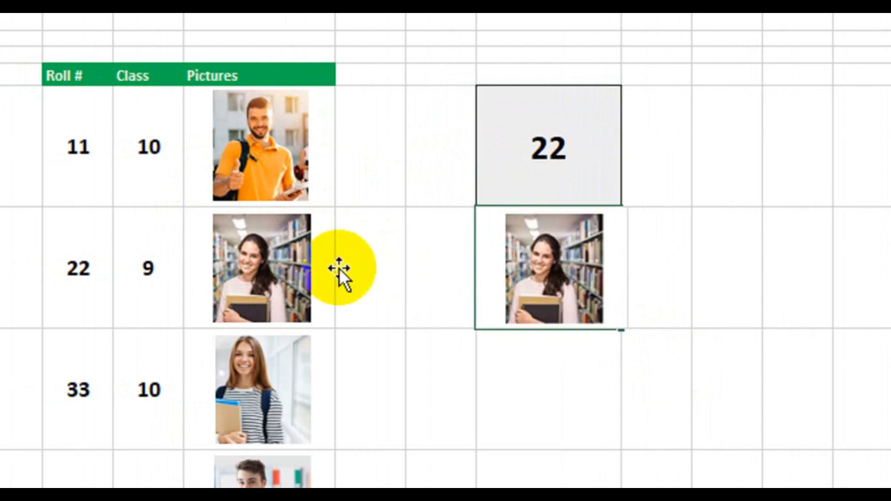
drag(88, 265, 257, 258)
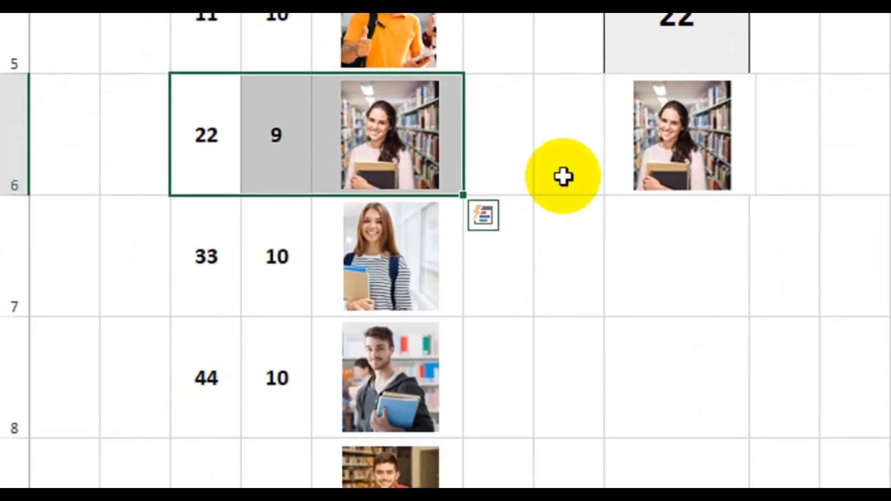
- Change the roll number in cell H5 to 44 to test the picture lookup again
click(726, 38)
text(44)
key(Return)
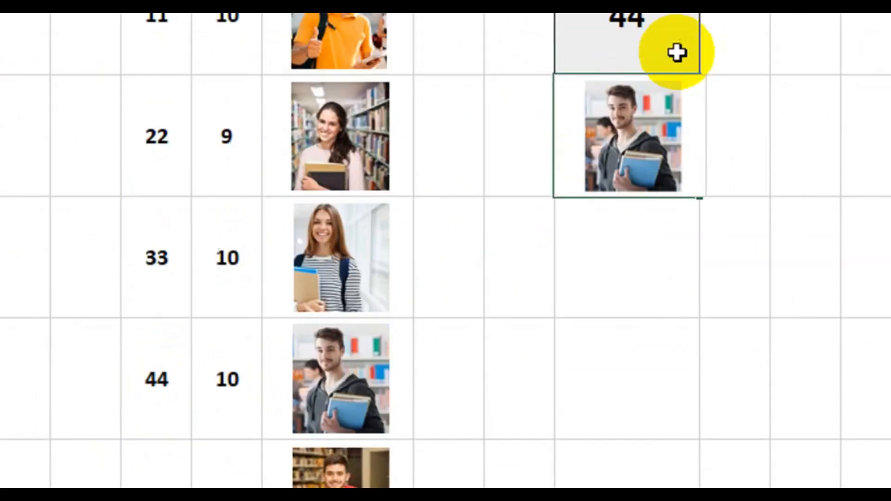
- Replace the roll number in cell H5 with 55 and compare the lookup picture with the table's pictures
click(673, 28)
double_click(672, 13)
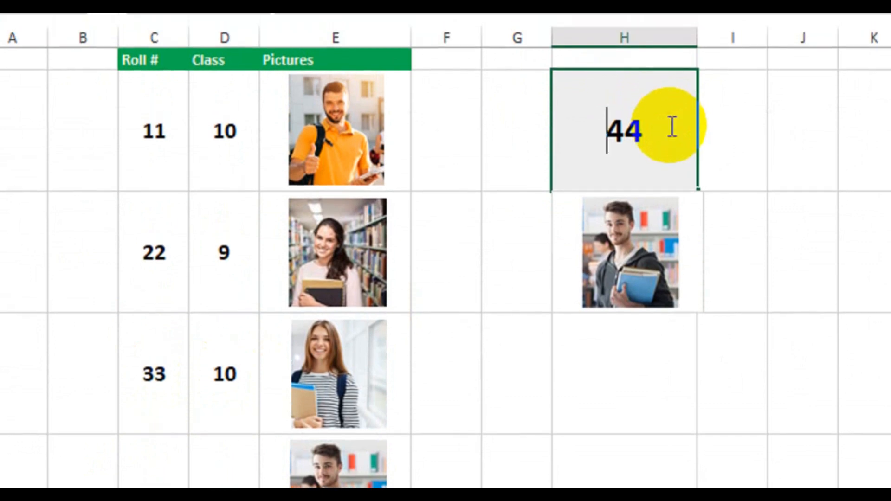
text(55)
key(Return)
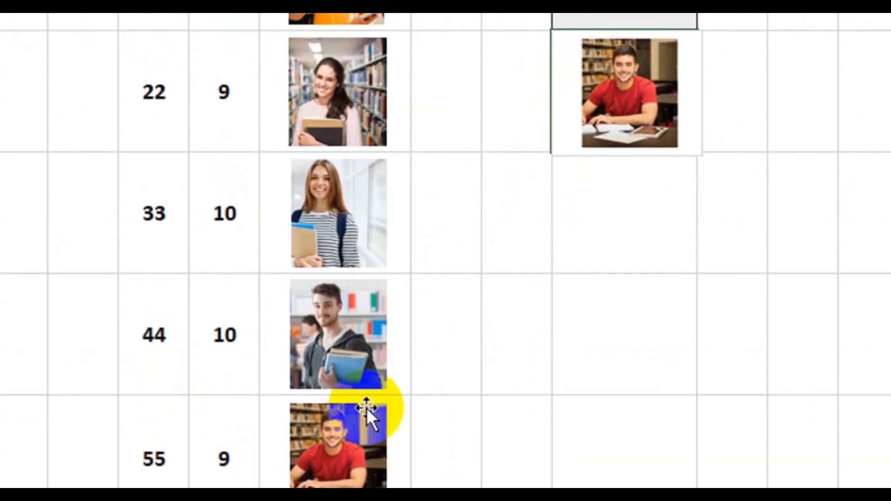
scroll(427, 236, up, 1)
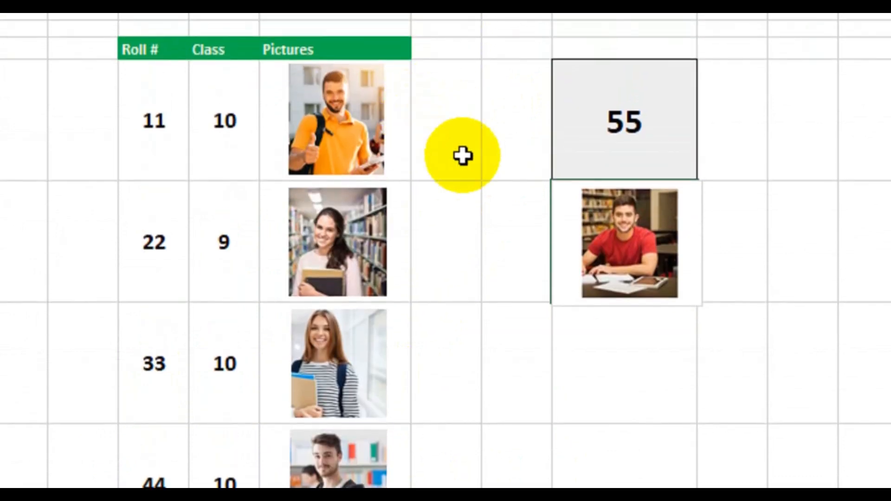